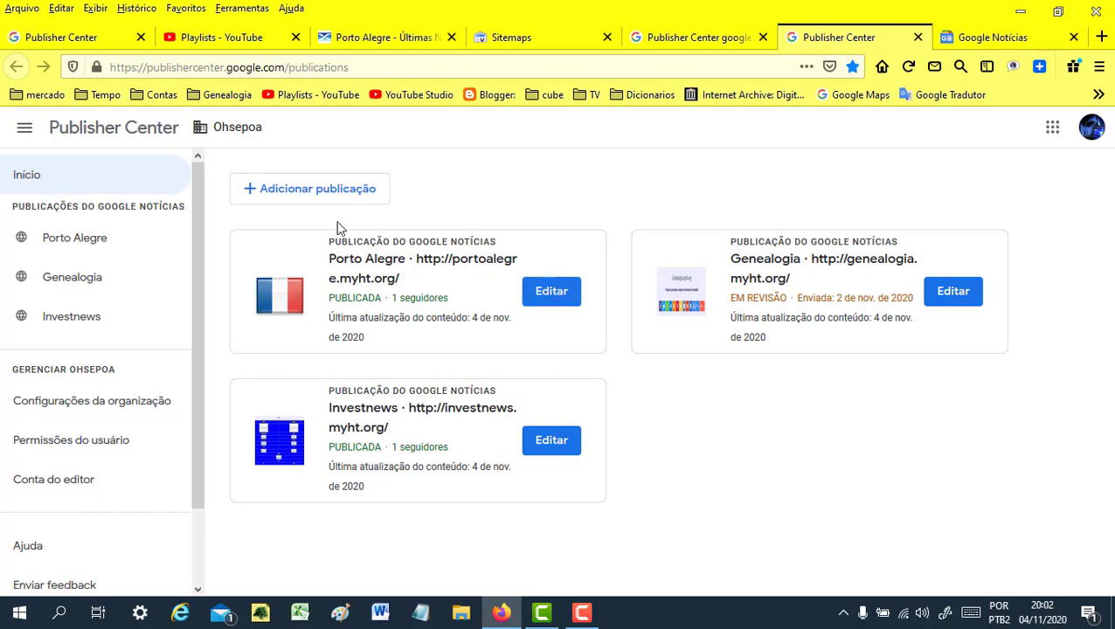
{"action": "left_click", "coordinate": [297, 201]}
{"action": "left_click", "coordinate": [434, 395]}
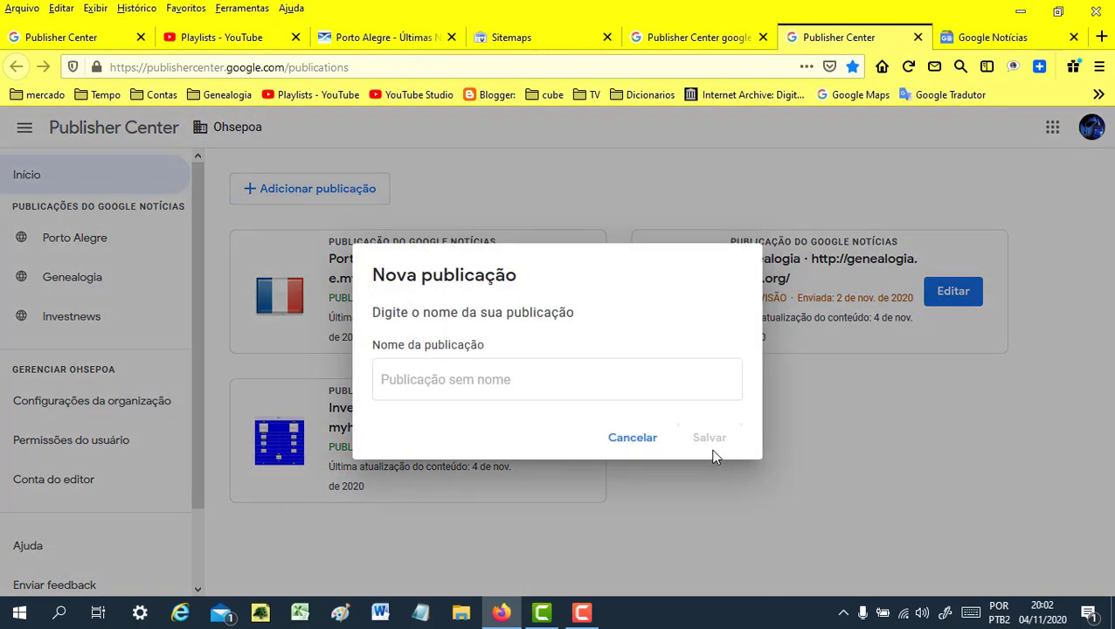
{"action": "left_click", "coordinate": [629, 439]}
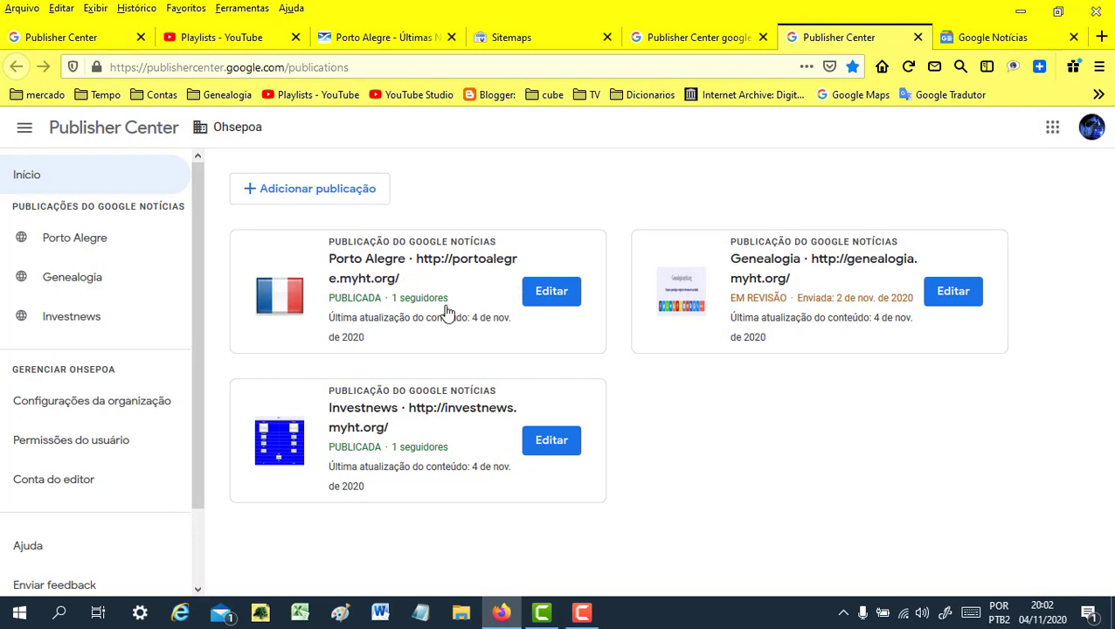
- Look through the Porto Alegre publication's general, content, image and review-and-publish settings, and return to the list of publications
{"action": "left_click", "coordinate": [551, 291]}
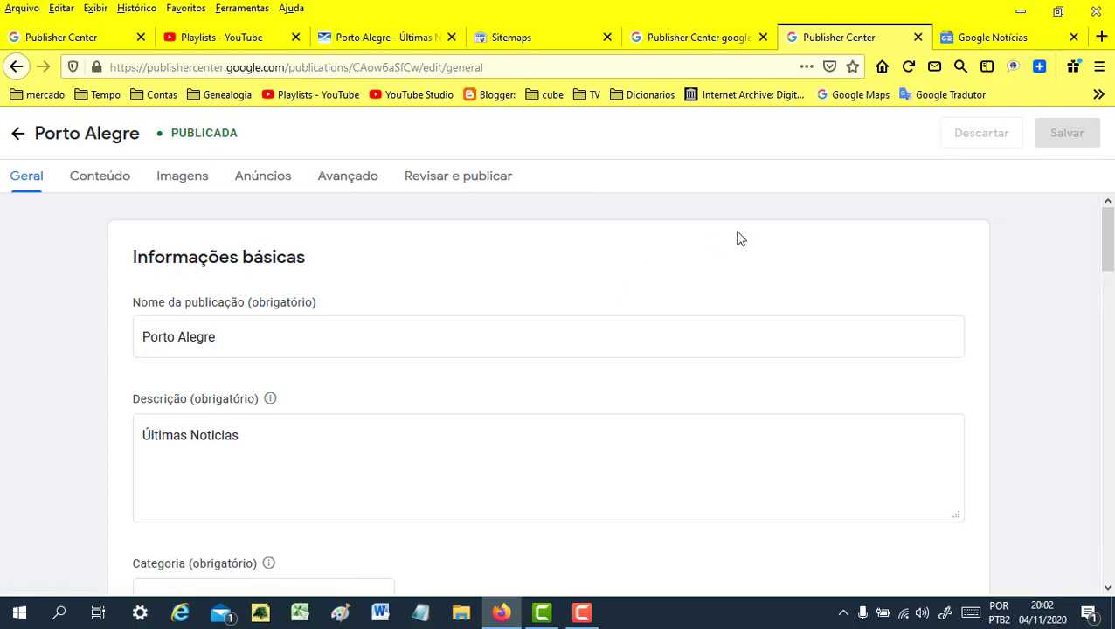
{"action": "left_click", "coordinate": [93, 179]}
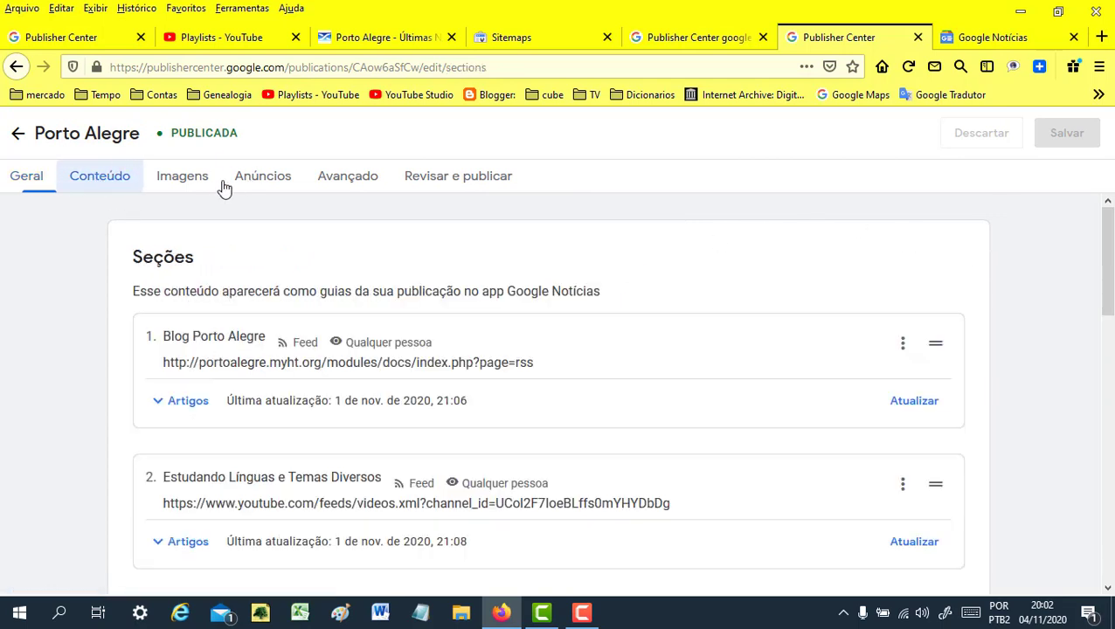
{"action": "left_click", "coordinate": [193, 181]}
{"action": "left_click", "coordinate": [273, 181]}
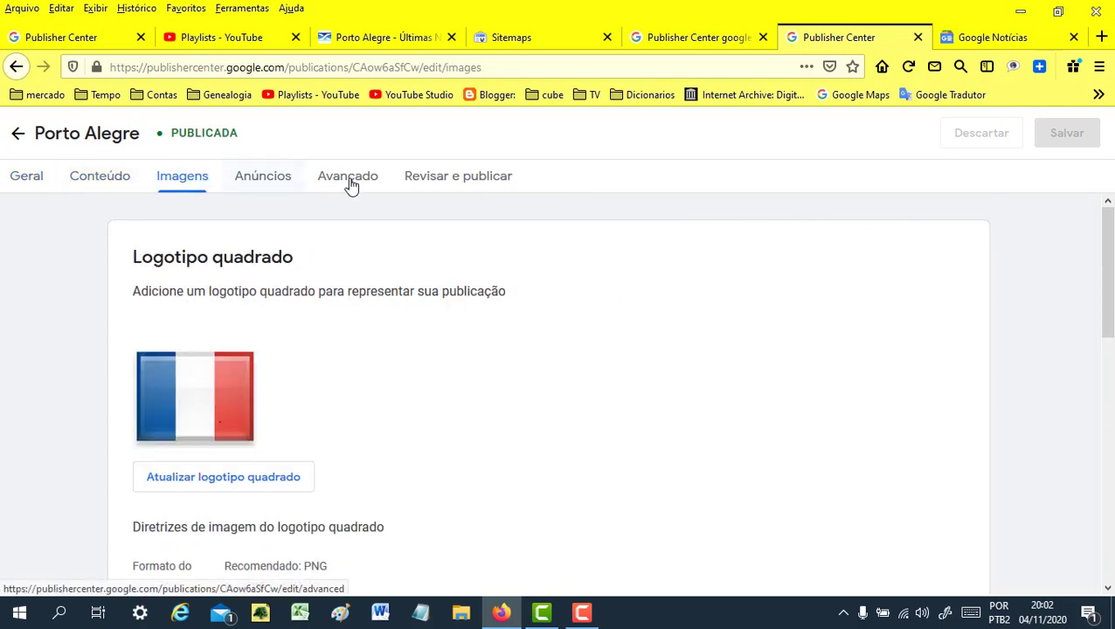
{"action": "left_click", "coordinate": [286, 181]}
{"action": "left_click", "coordinate": [465, 181]}
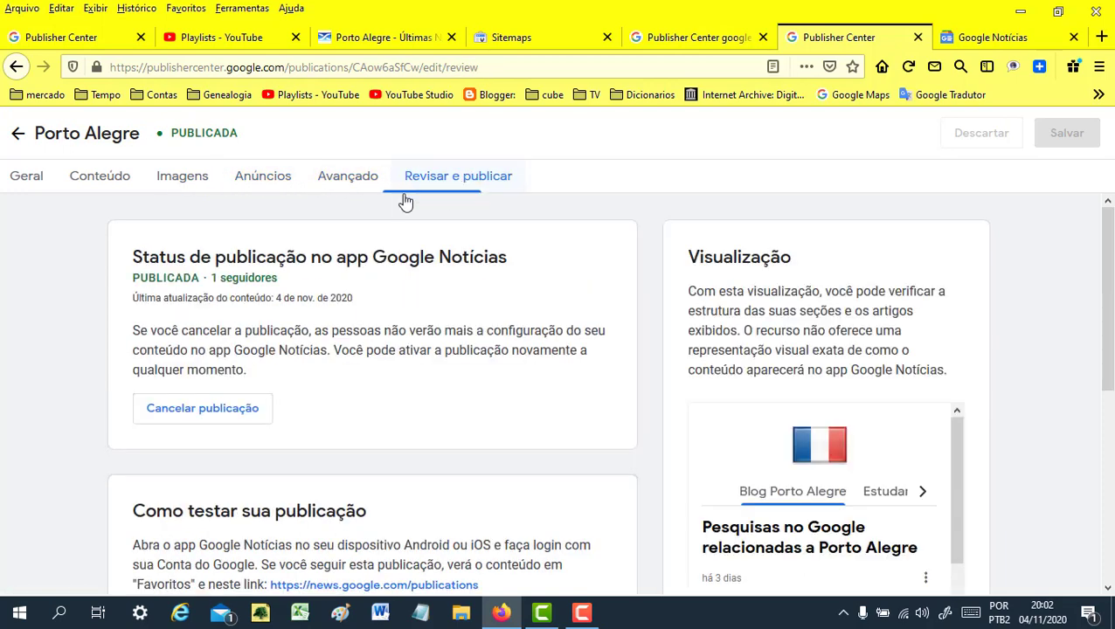
{"action": "left_click", "coordinate": [22, 178]}
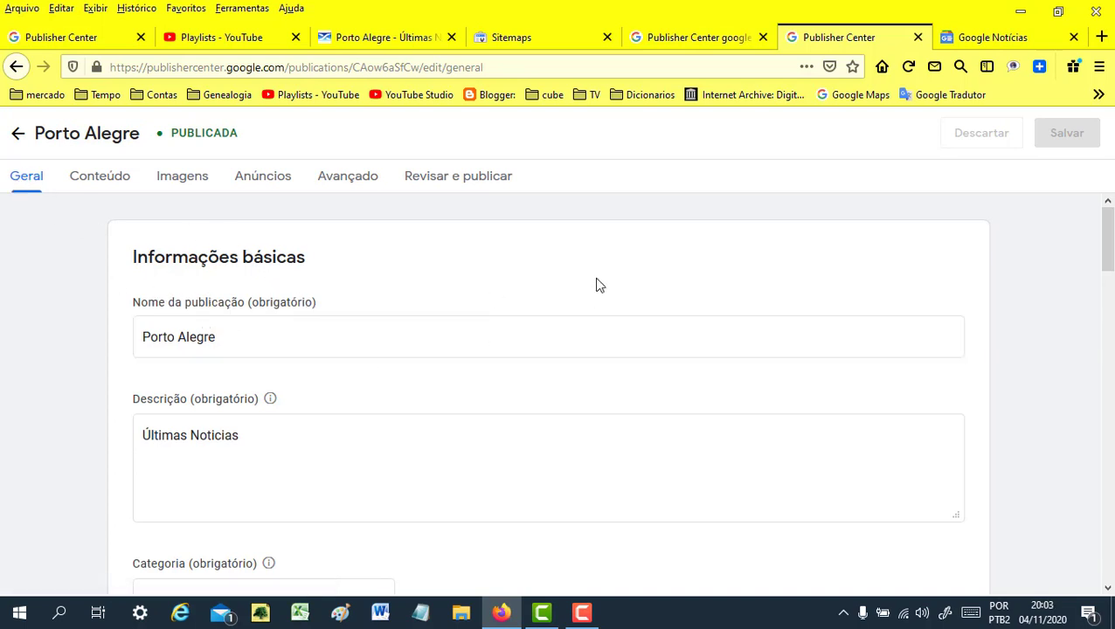
{"action": "left_click", "coordinate": [16, 135]}
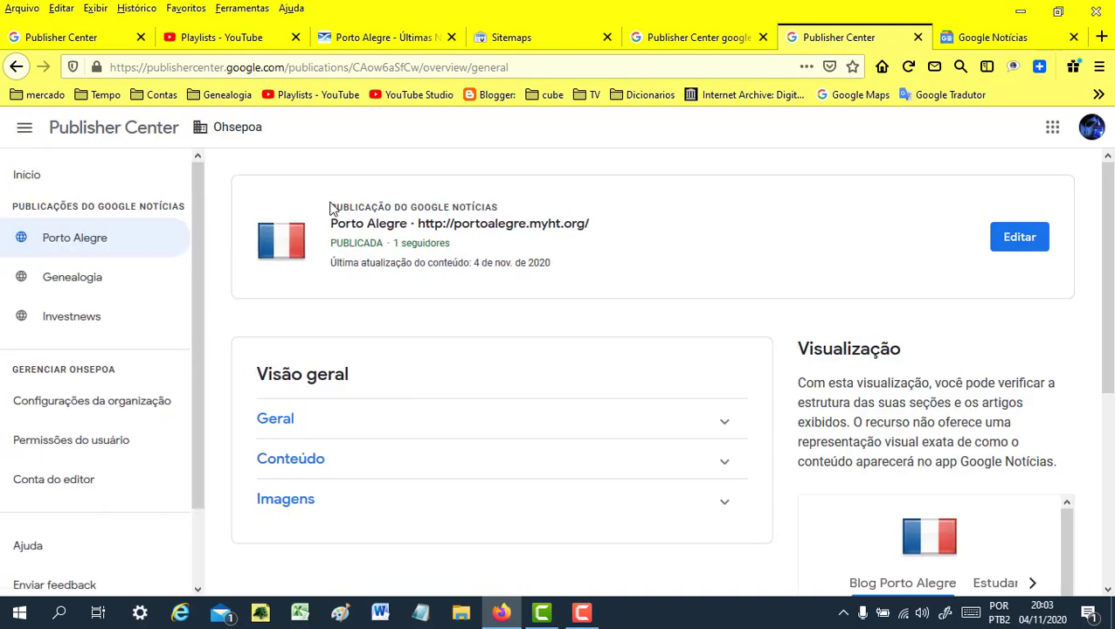
{"action": "left_click", "coordinate": [31, 179]}
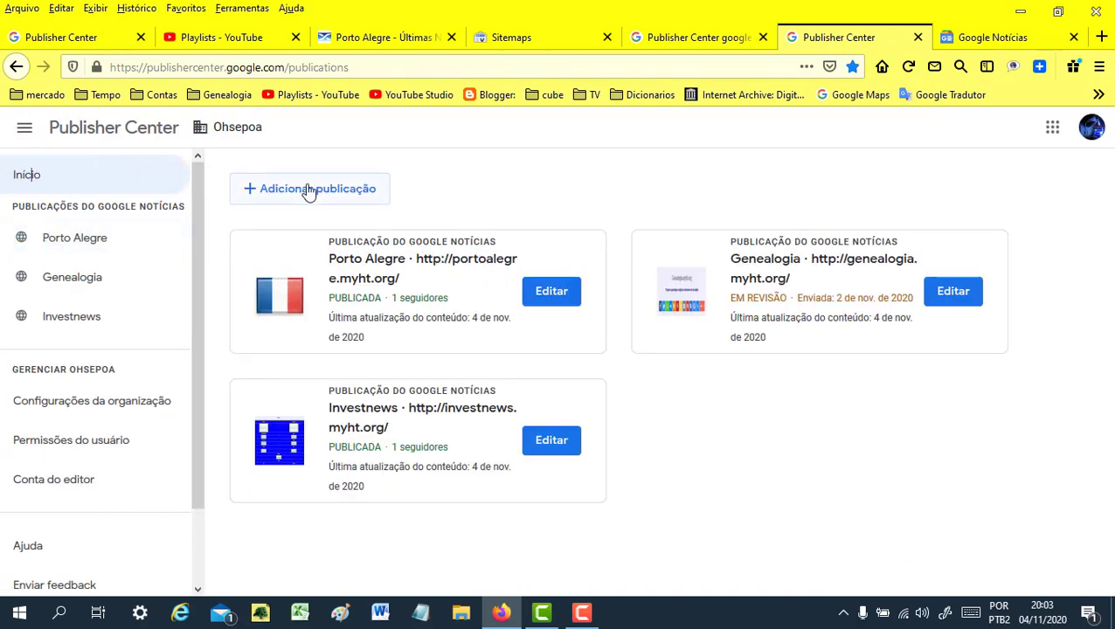
- Rename the Porto Alegre publication as "Porto Alegre Noticias" in its basic information and save the change
{"action": "left_click", "coordinate": [551, 294]}
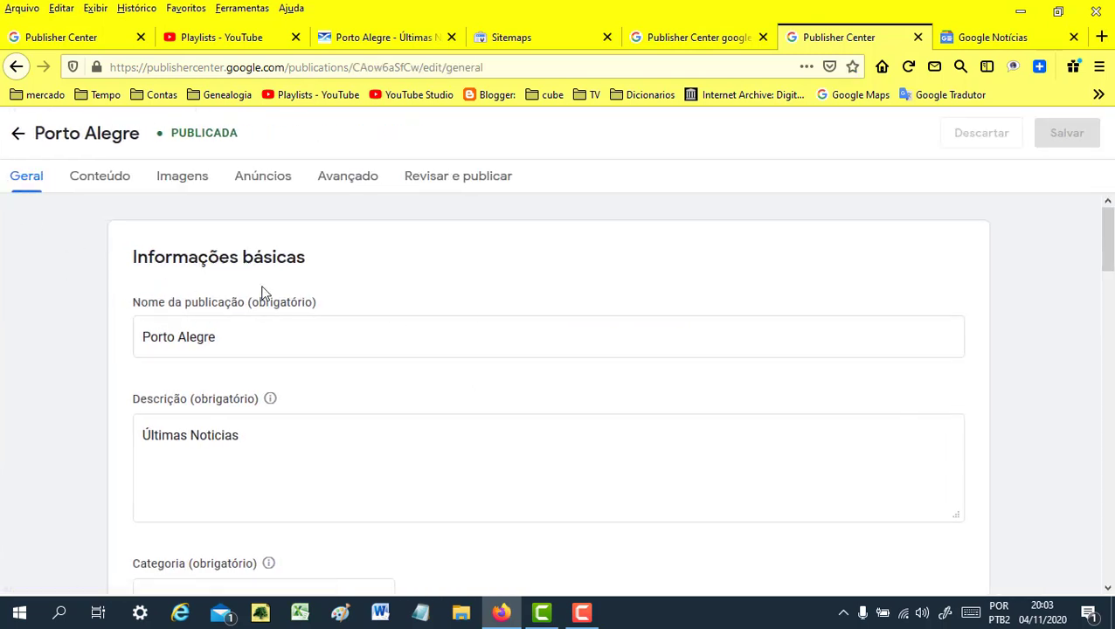
{"action": "left_click", "coordinate": [179, 336]}
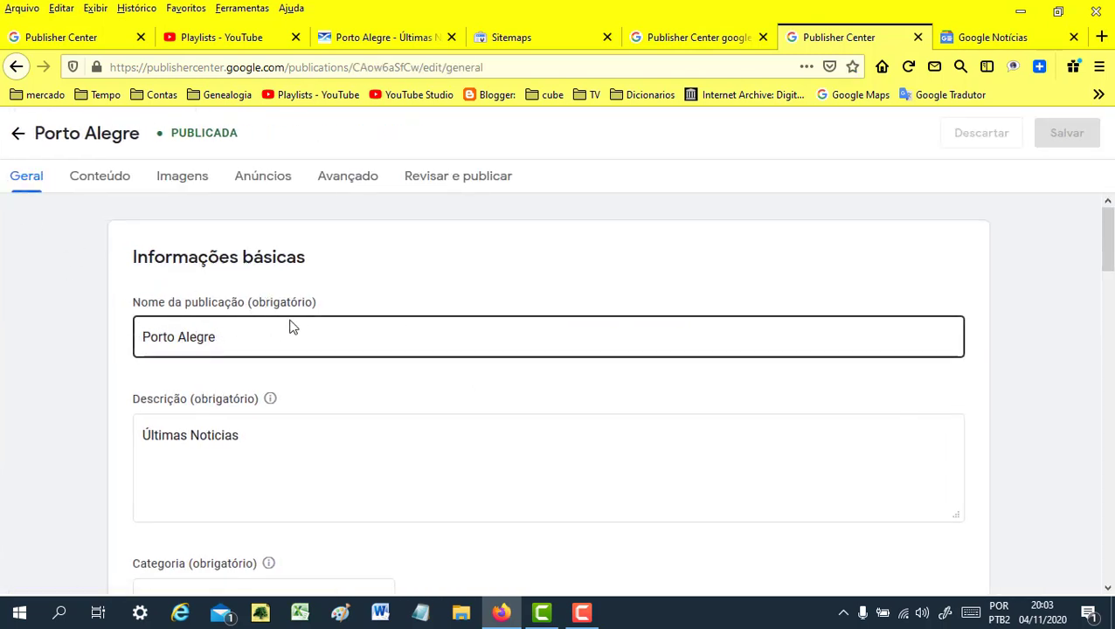
{"action": "mouse_move", "coordinate": [268, 393]}
{"action": "scroll", "coordinate": [260, 391], "scroll_direction": "down", "scroll_amount": 2}
{"action": "left_click", "coordinate": [255, 262]}
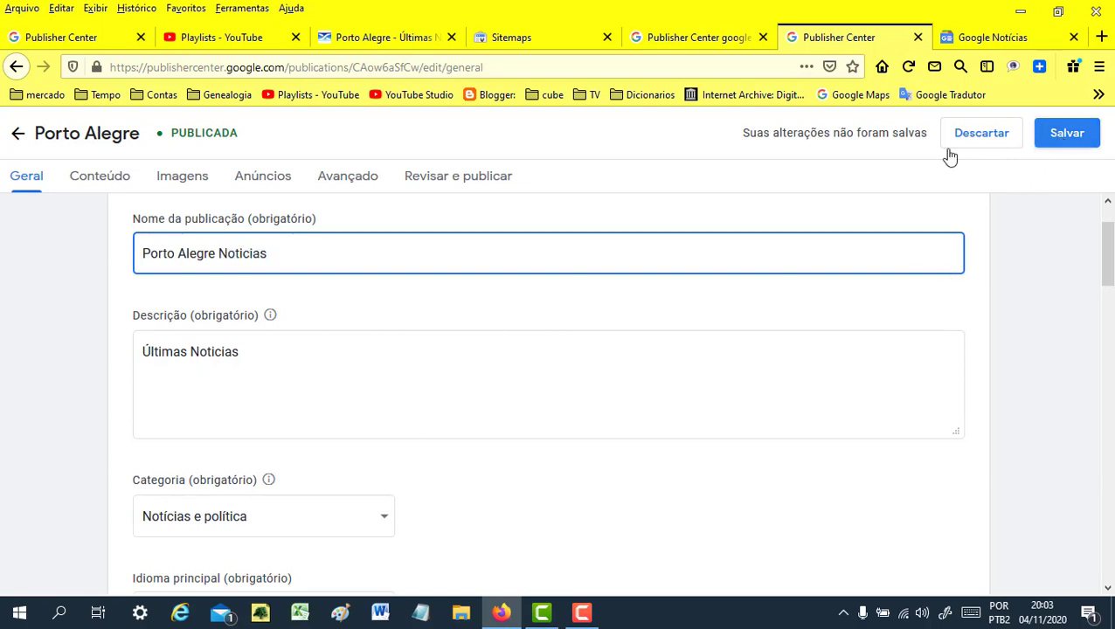
{"action": "left_click", "coordinate": [1070, 139]}
{"action": "left_click", "coordinate": [1072, 142]}
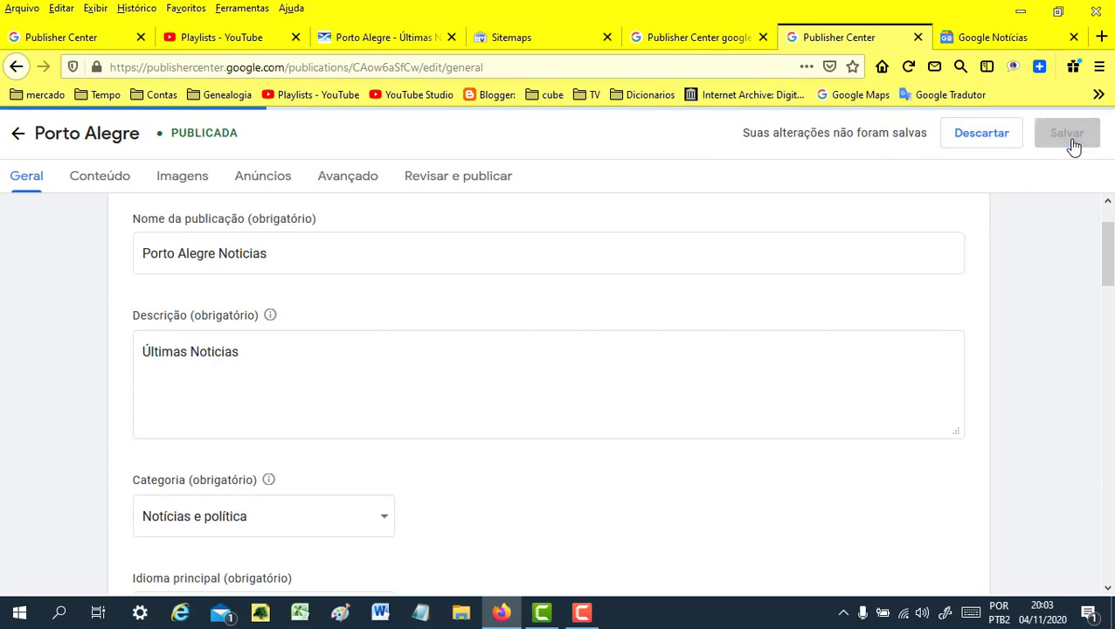
- Set the publication's description to "Últimas Noticias de Porto Alegre região metropolitana." and save it
{"action": "left_click", "coordinate": [259, 355]}
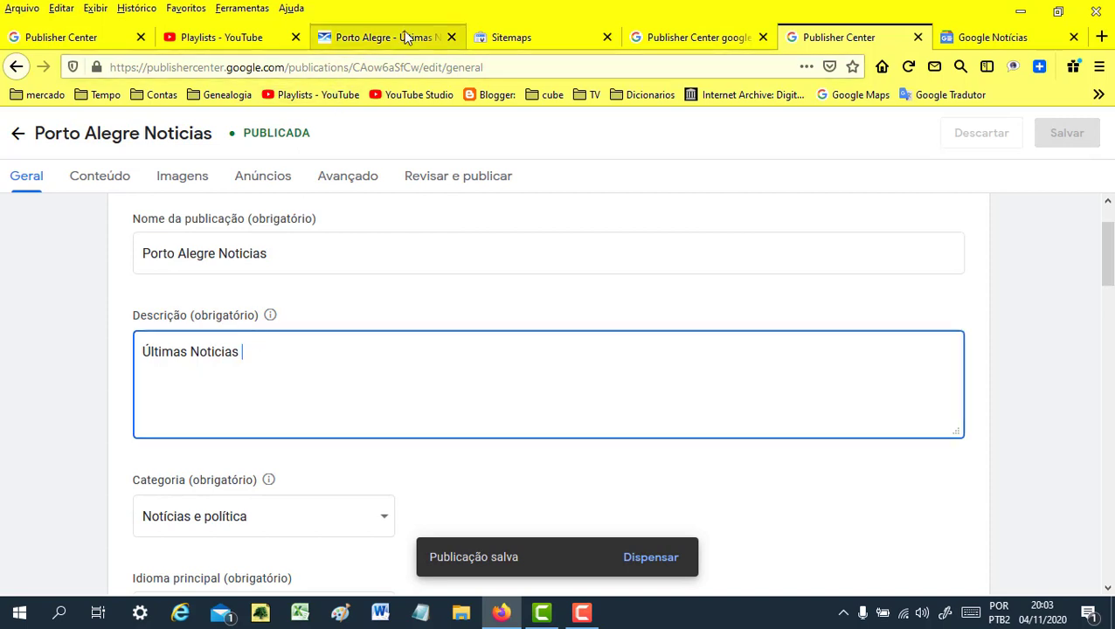
{"action": "type", "text": "de Porto Alegre eregião"}
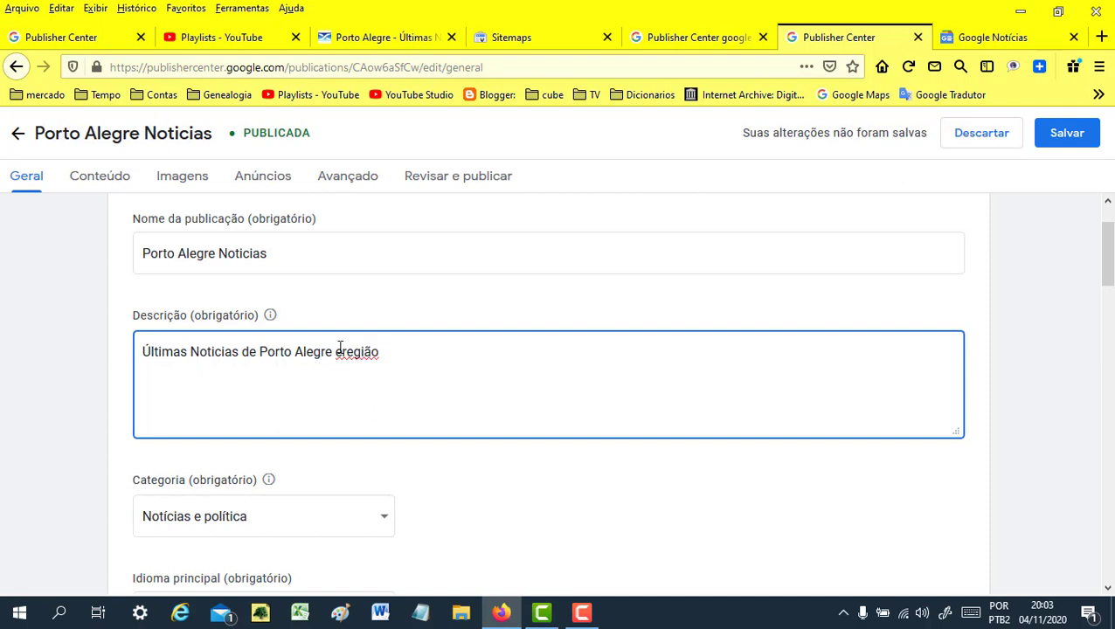
{"action": "type", "text": "R"}
{"action": "key", "text": "BackSpace"}
{"action": "type", "text": "r"}
{"action": "key", "text": "BackSpace"}
{"action": "key", "text": "Delete"}
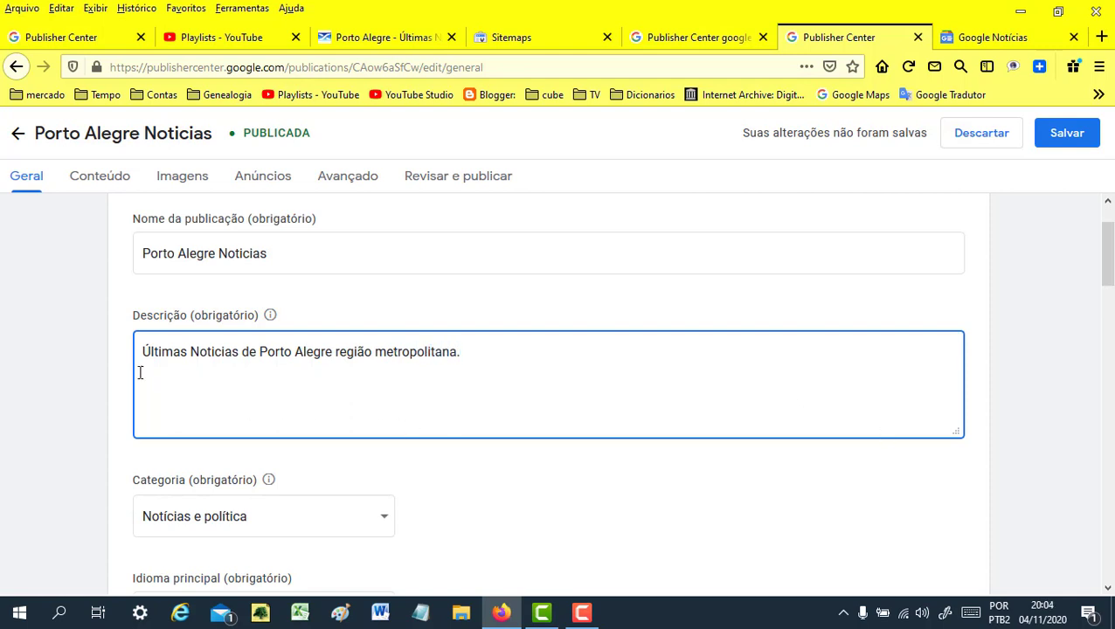
{"action": "left_click", "coordinate": [1069, 133]}
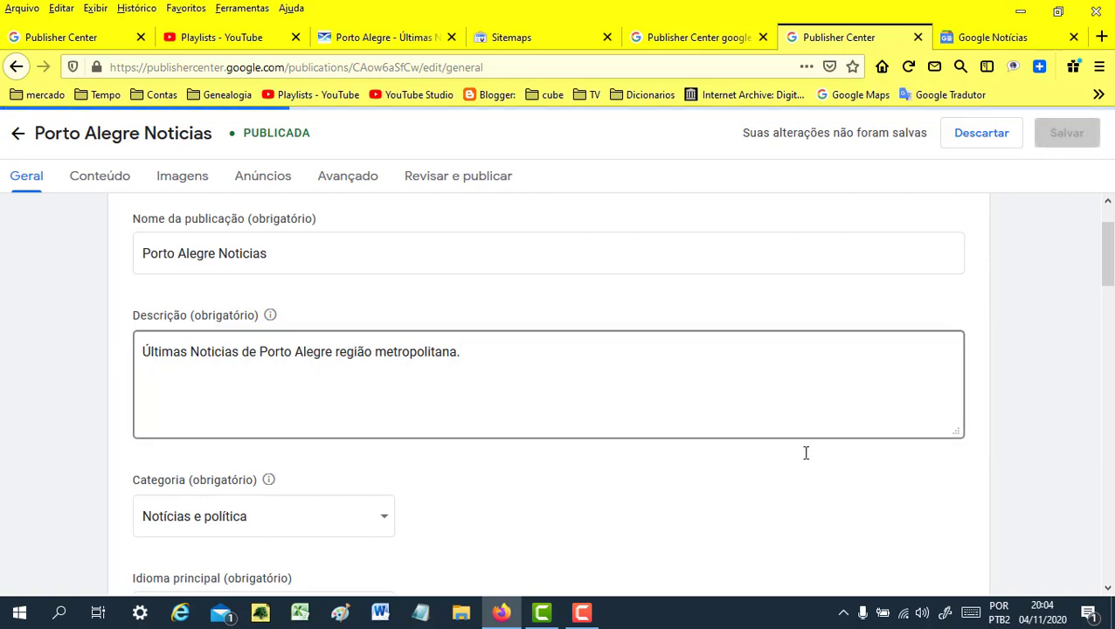
- Examine the categories offered for the publication and close the list without picking another one
{"action": "scroll", "coordinate": [464, 476], "scroll_direction": "down", "scroll_amount": 4}
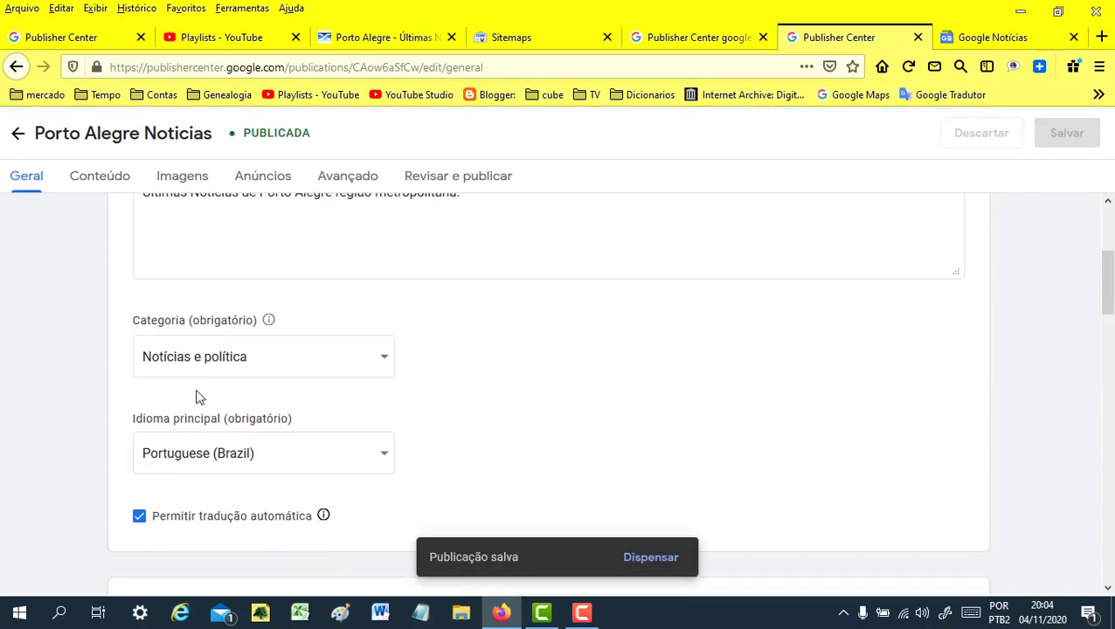
{"action": "scroll", "coordinate": [324, 374], "scroll_direction": "down", "scroll_amount": 1}
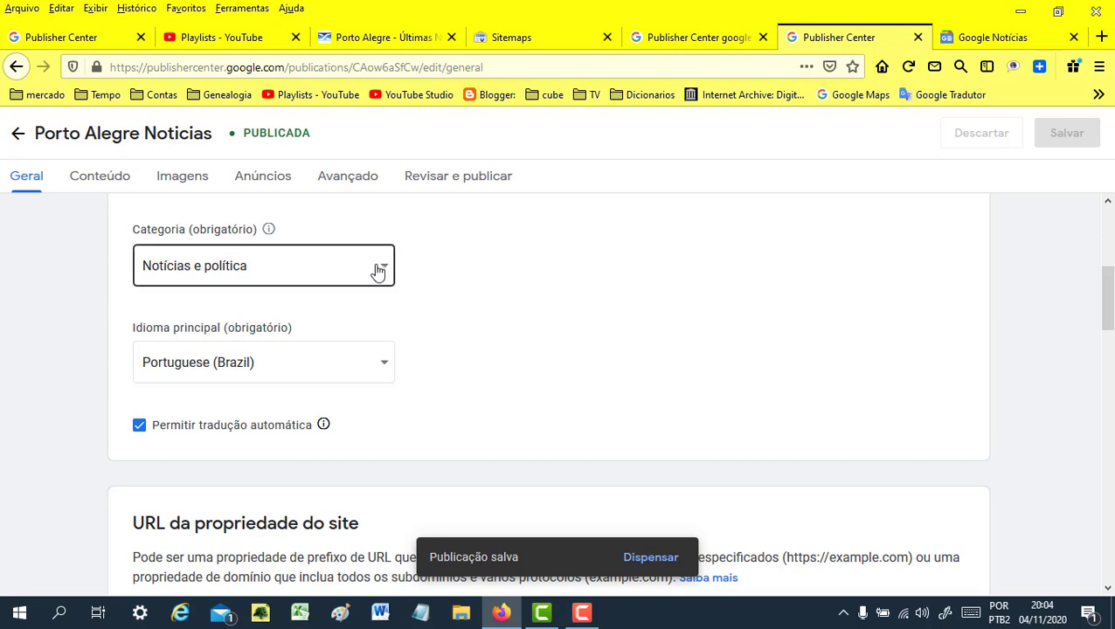
{"action": "left_click", "coordinate": [382, 267]}
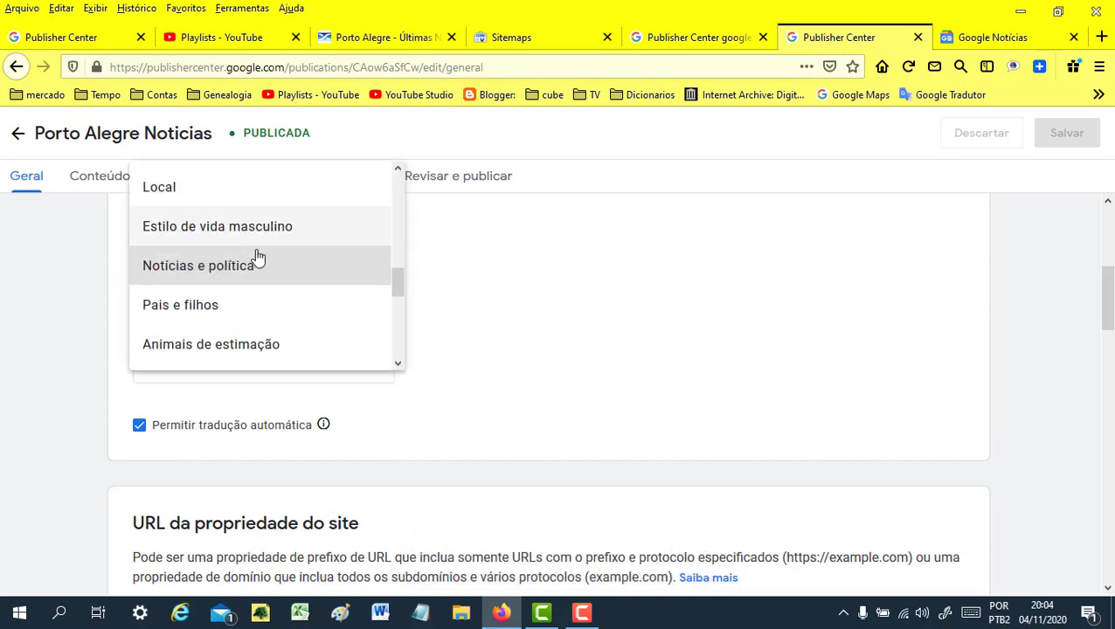
{"action": "scroll", "coordinate": [263, 267], "scroll_direction": "up", "scroll_amount": 3}
{"action": "scroll", "coordinate": [240, 313], "scroll_direction": "up", "scroll_amount": 5}
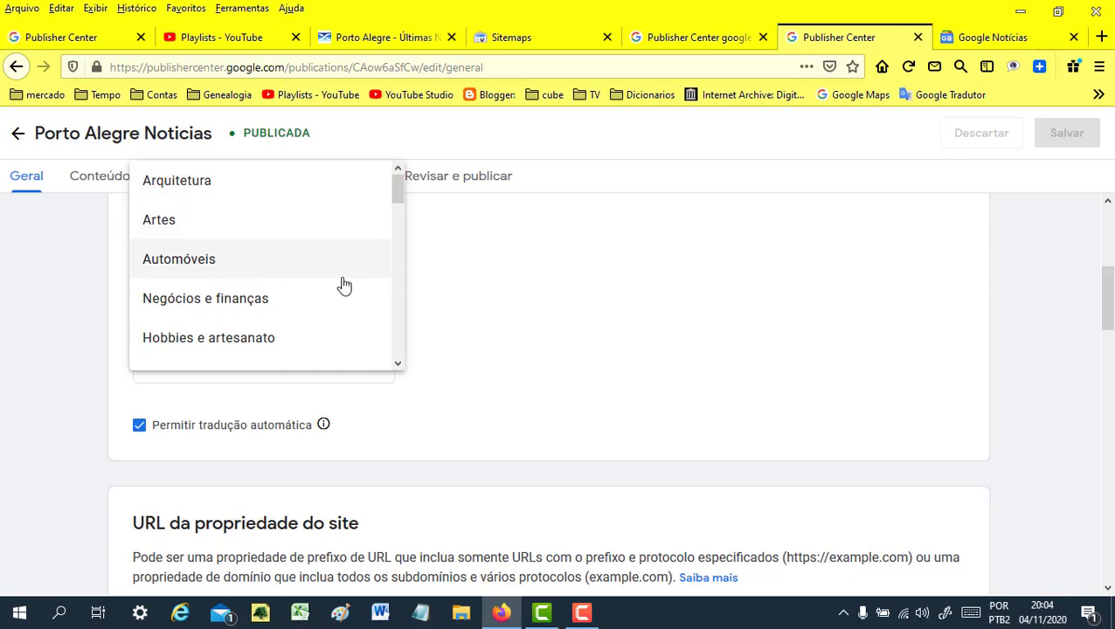
{"action": "scroll", "coordinate": [371, 288], "scroll_direction": "down", "scroll_amount": 2}
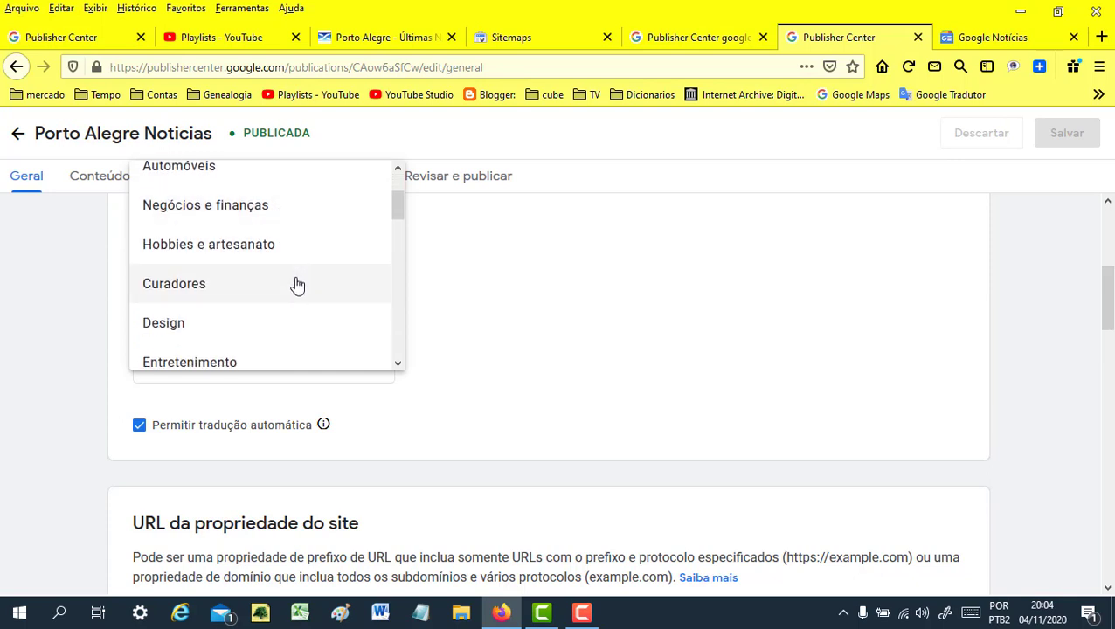
{"action": "scroll", "coordinate": [297, 289], "scroll_direction": "down", "scroll_amount": 2}
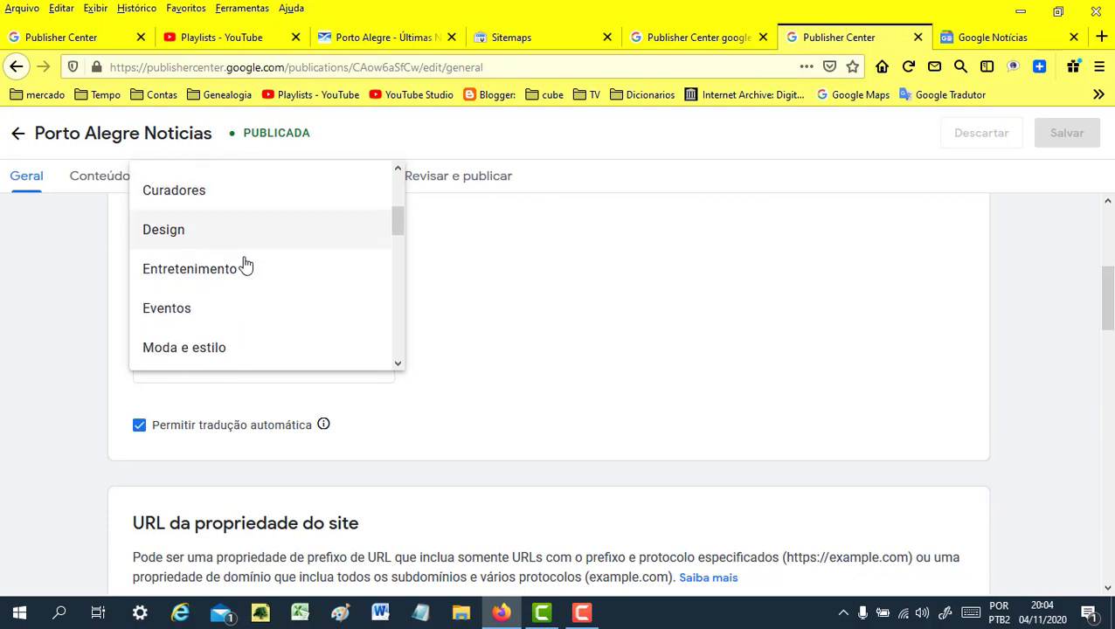
{"action": "scroll", "coordinate": [276, 305], "scroll_direction": "down", "scroll_amount": 2}
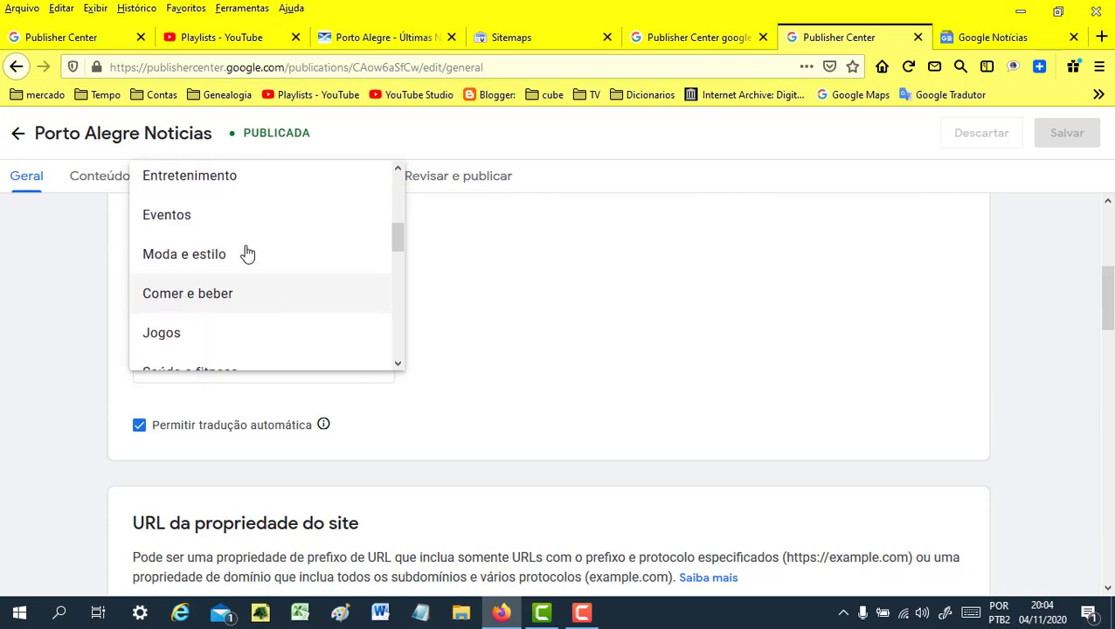
{"action": "scroll", "coordinate": [261, 308], "scroll_direction": "down", "scroll_amount": 2}
{"action": "scroll", "coordinate": [281, 299], "scroll_direction": "down", "scroll_amount": 2}
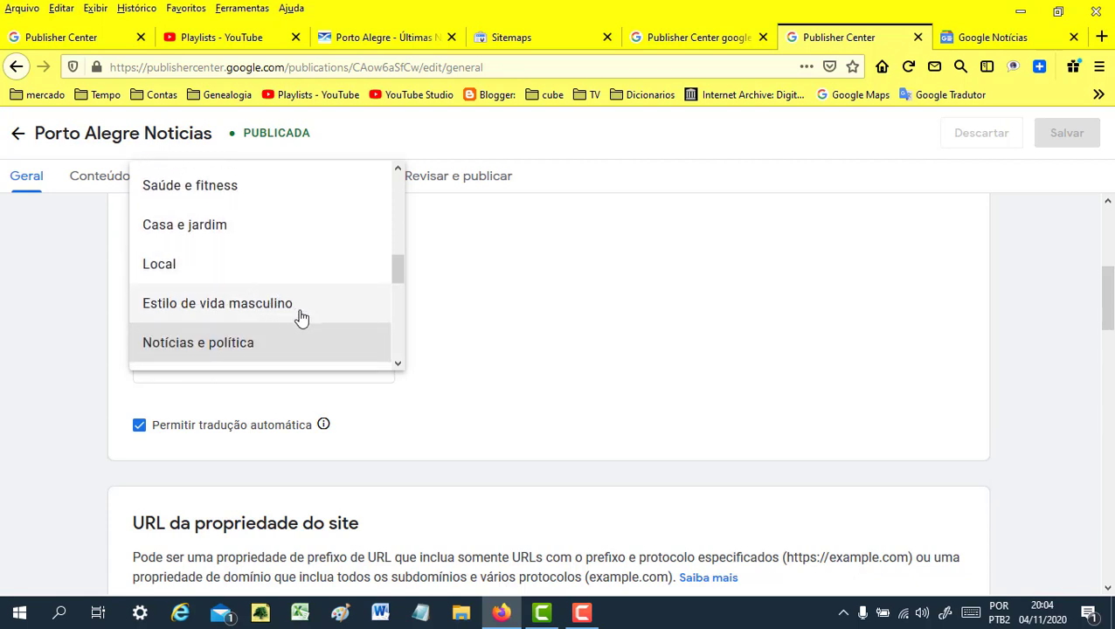
{"action": "scroll", "coordinate": [307, 324], "scroll_direction": "down", "scroll_amount": 2}
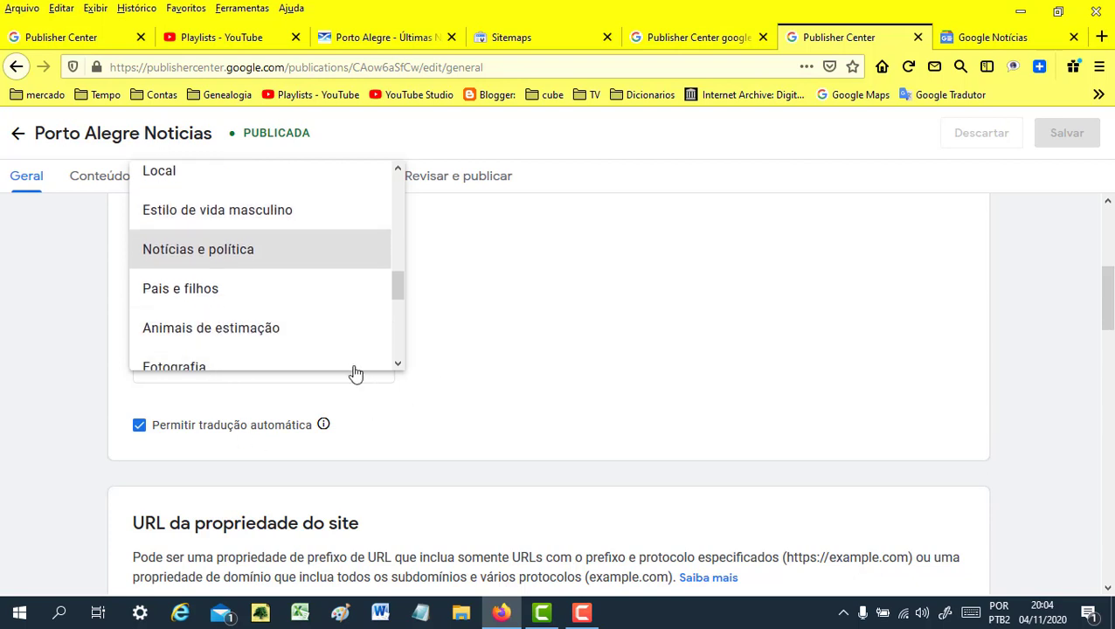
{"action": "left_click_drag", "start_coordinate": [398, 291], "coordinate": [399, 297]}
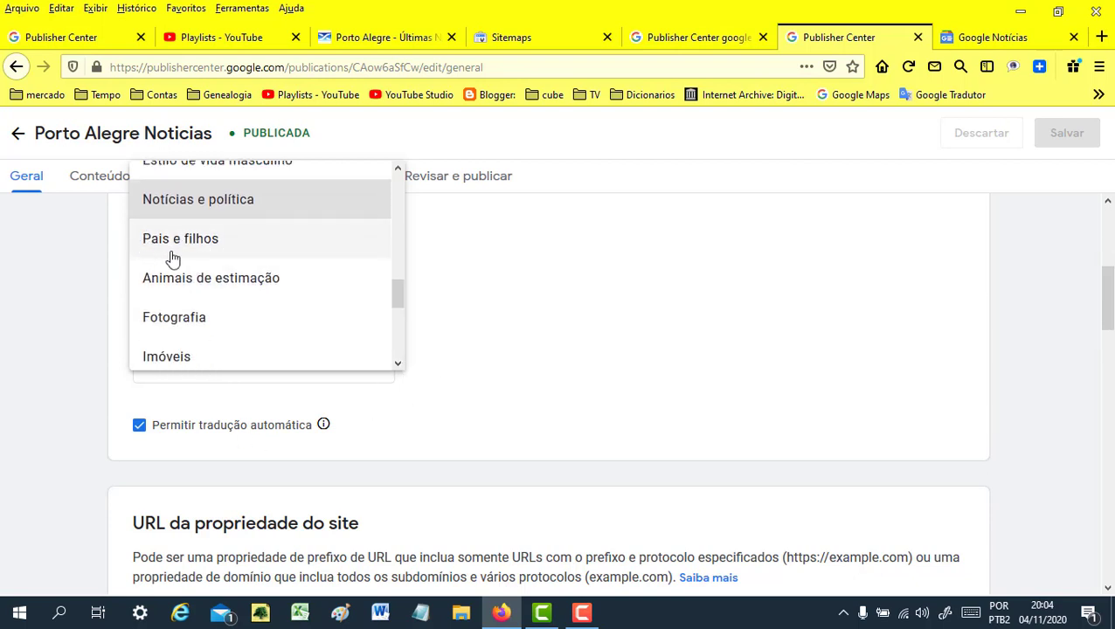
{"action": "left_click_drag", "start_coordinate": [399, 297], "coordinate": [627, 322]}
{"action": "left_click", "coordinate": [560, 348]}
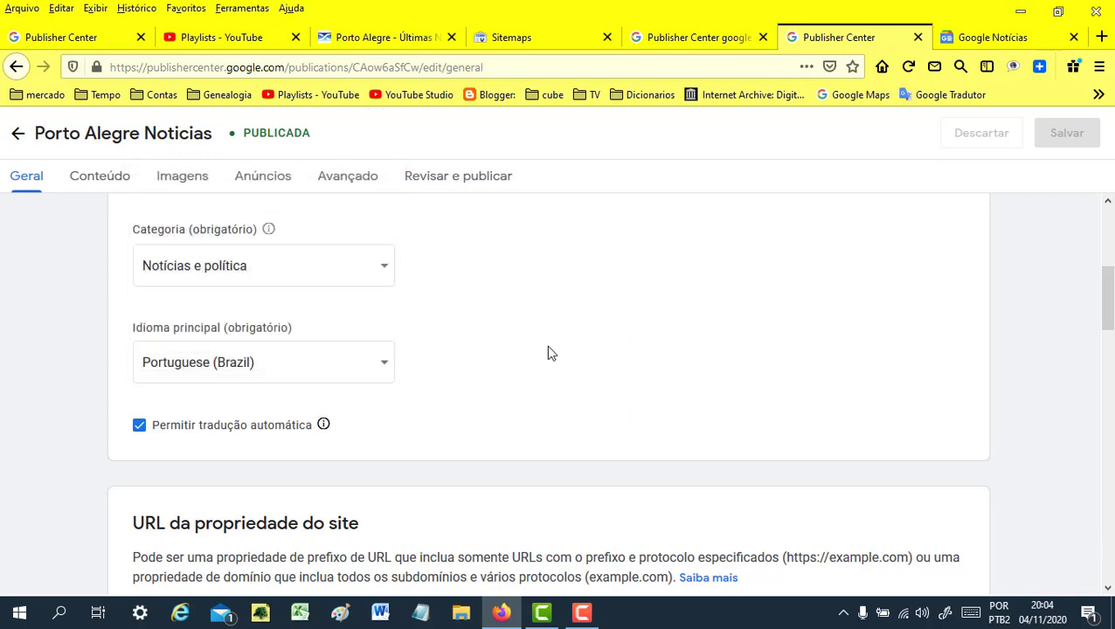
- Check the main language choices and the automatic translation option of the publication without picking another language
{"action": "scroll", "coordinate": [463, 367], "scroll_direction": "down", "scroll_amount": 2}
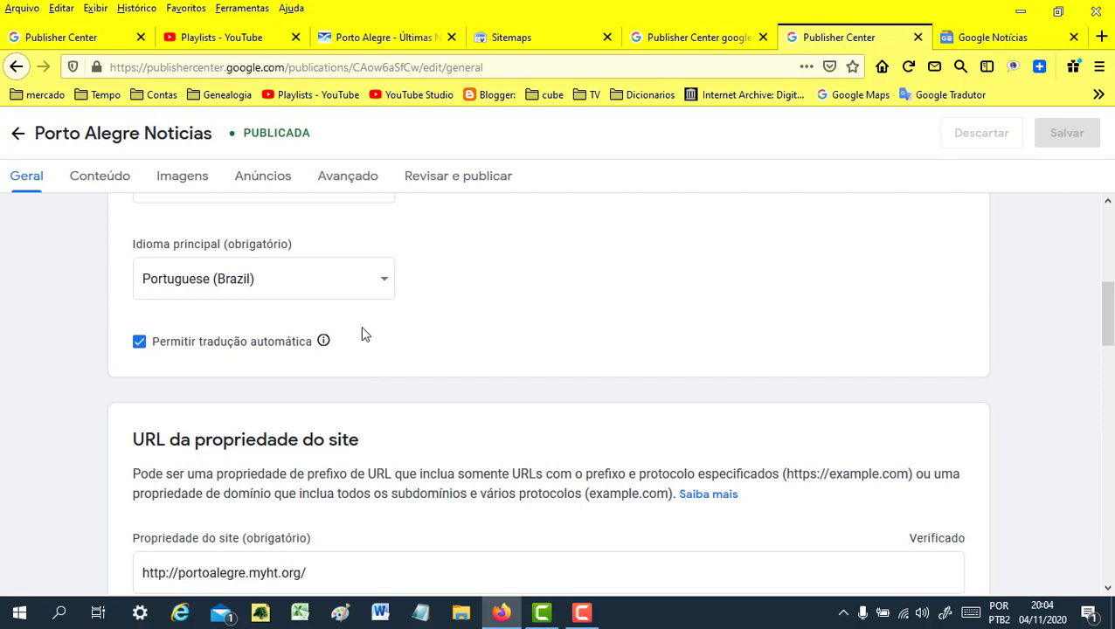
{"action": "scroll", "coordinate": [551, 328], "scroll_direction": "down", "scroll_amount": 2}
{"action": "left_click", "coordinate": [378, 206]}
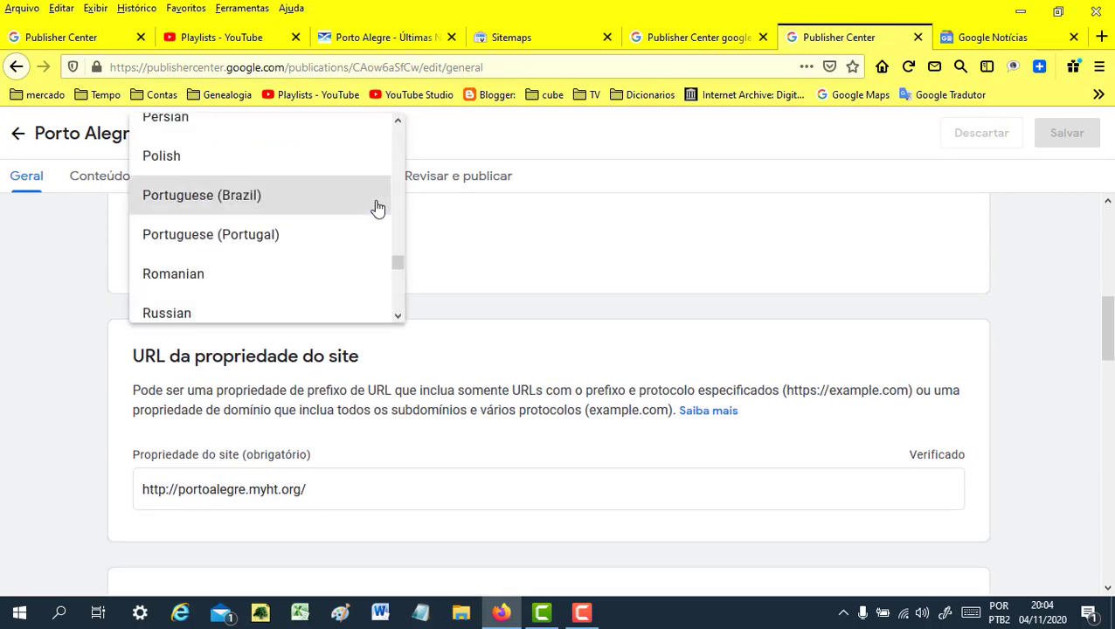
{"action": "left_click", "coordinate": [570, 274]}
{"action": "scroll", "coordinate": [463, 398], "scroll_direction": "up", "scroll_amount": 2}
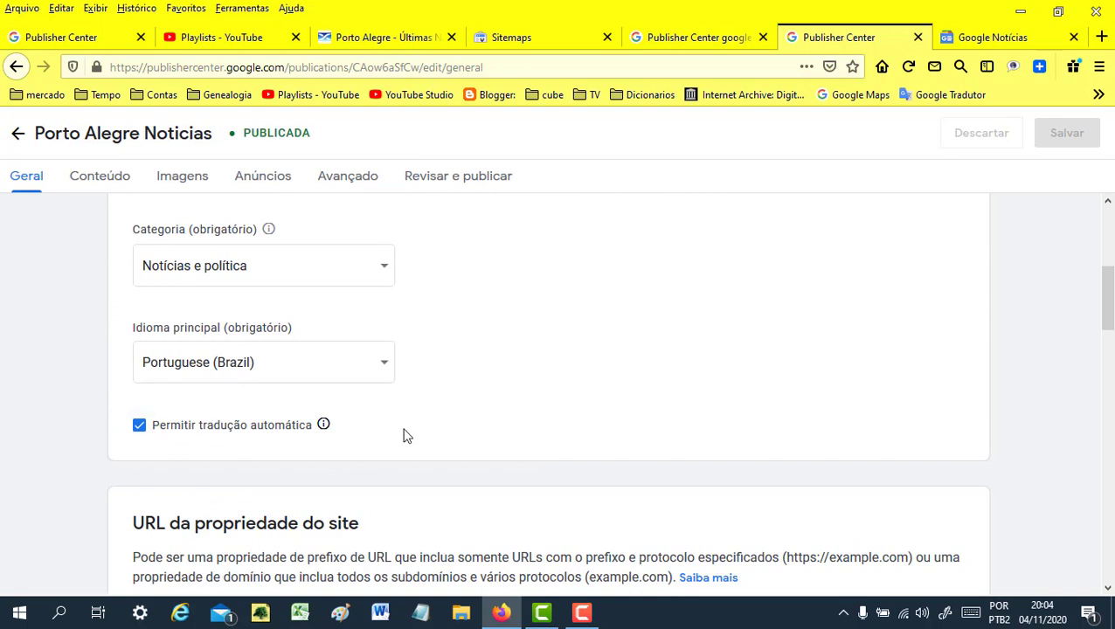
{"action": "scroll", "coordinate": [533, 344], "scroll_direction": "down", "scroll_amount": 3}
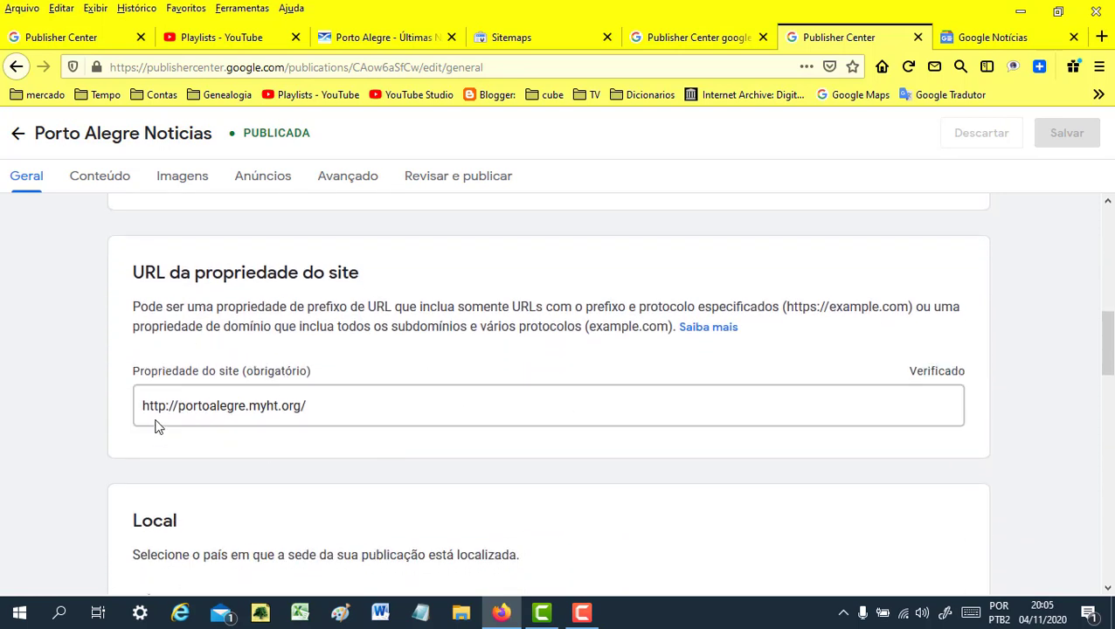
{"action": "left_click_drag", "start_coordinate": [307, 406], "coordinate": [126, 408]}
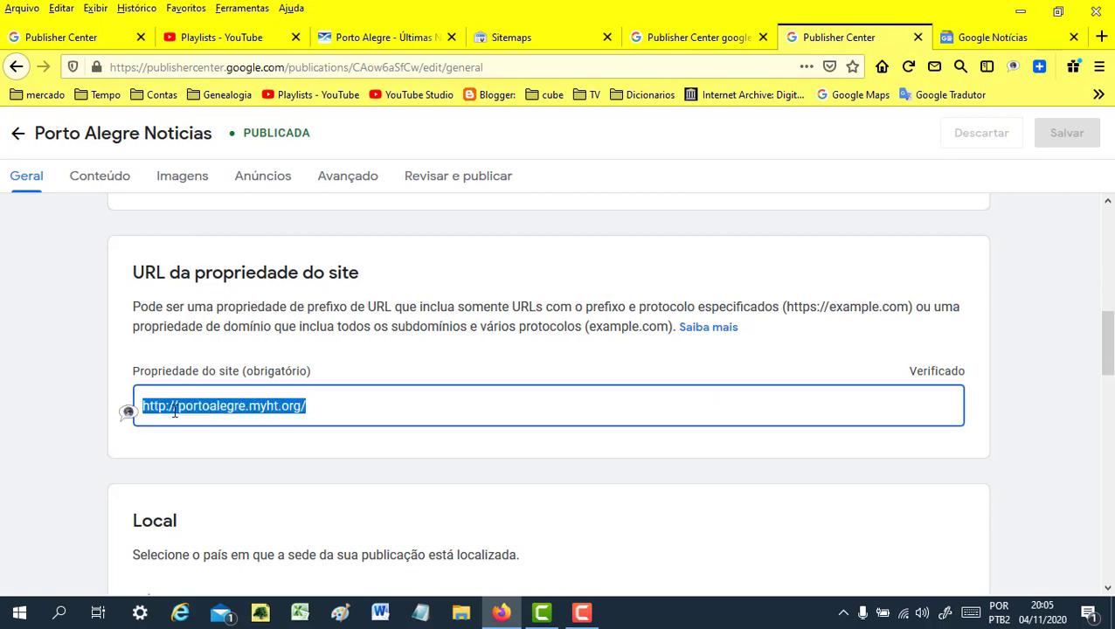
{"action": "right_click", "coordinate": [201, 407]}
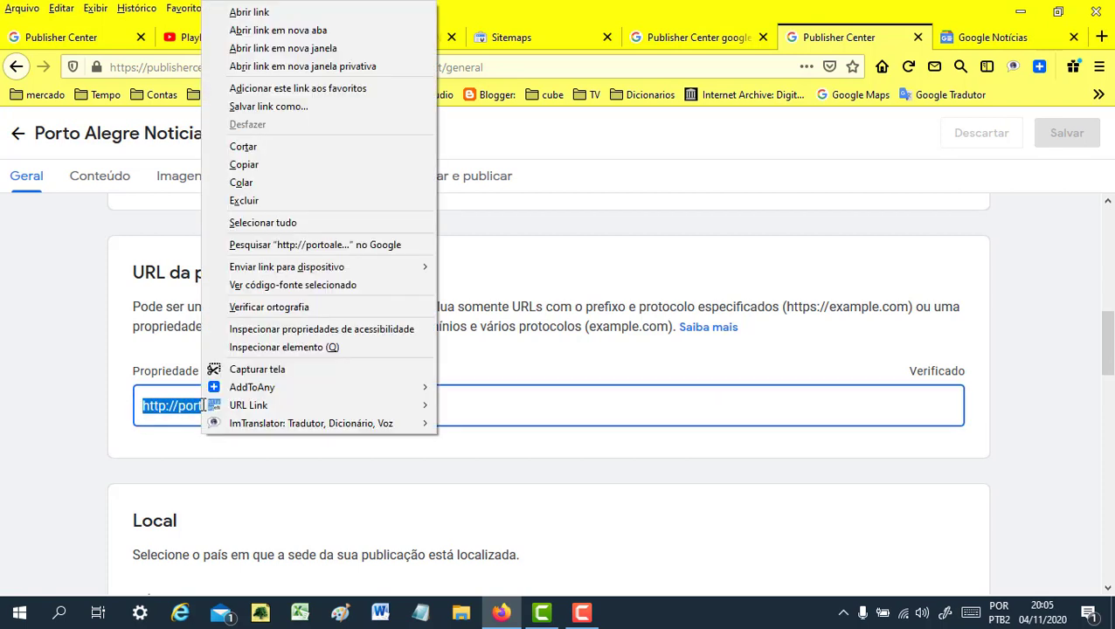
{"action": "left_click", "coordinate": [244, 164]}
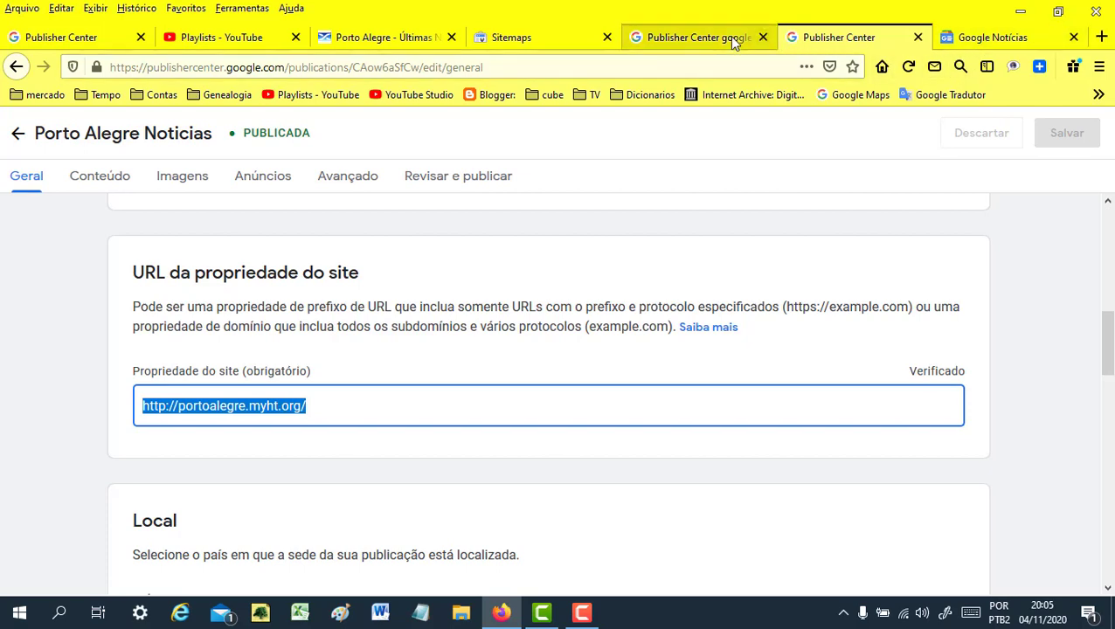
- Switch to Google Search Console and check the list of site properties without picking another one
{"action": "left_click", "coordinate": [691, 39]}
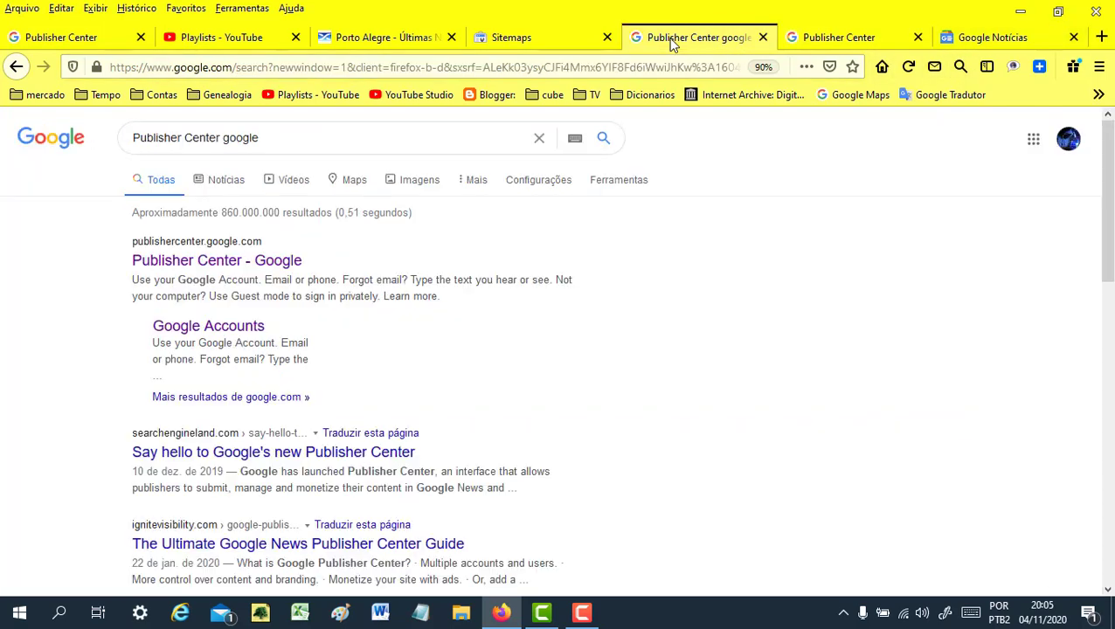
{"action": "left_click", "coordinate": [580, 39]}
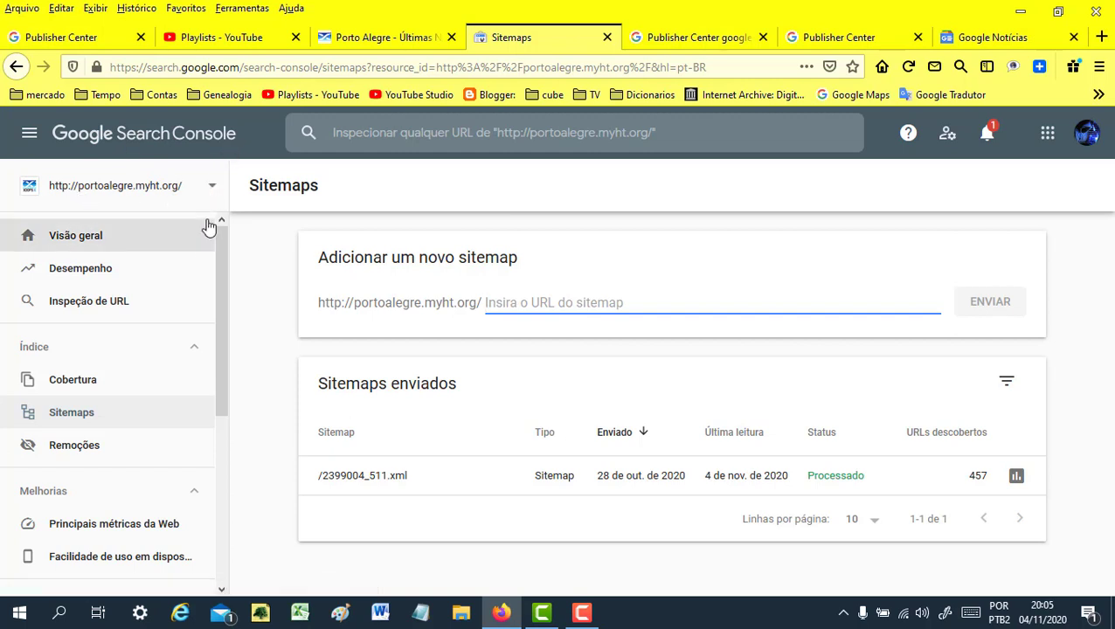
{"action": "left_click", "coordinate": [211, 185]}
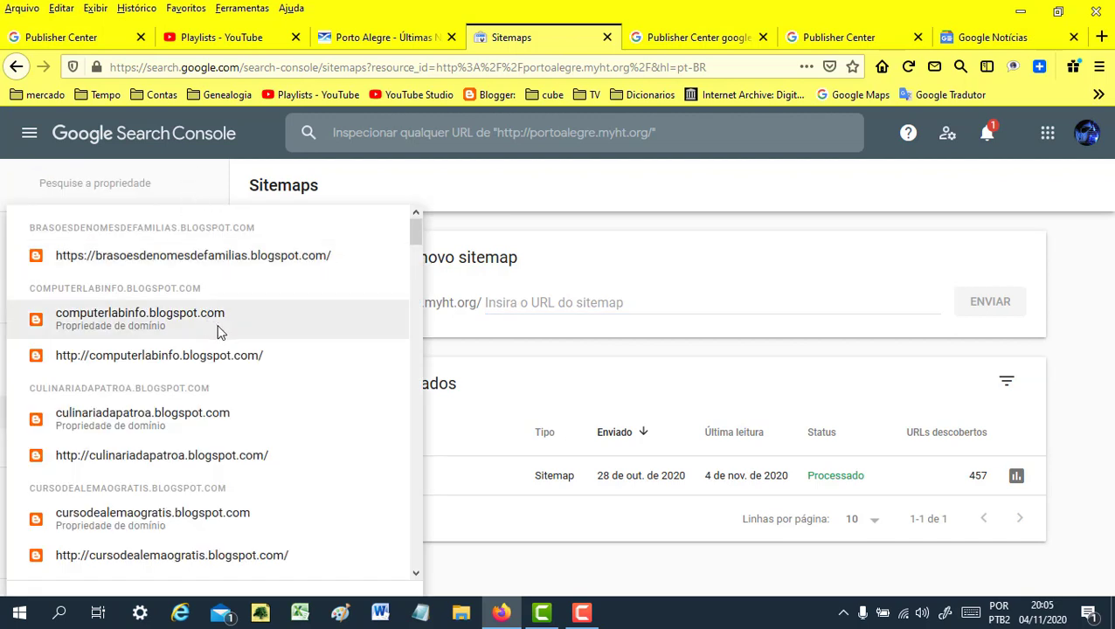
{"action": "left_click", "coordinate": [538, 242]}
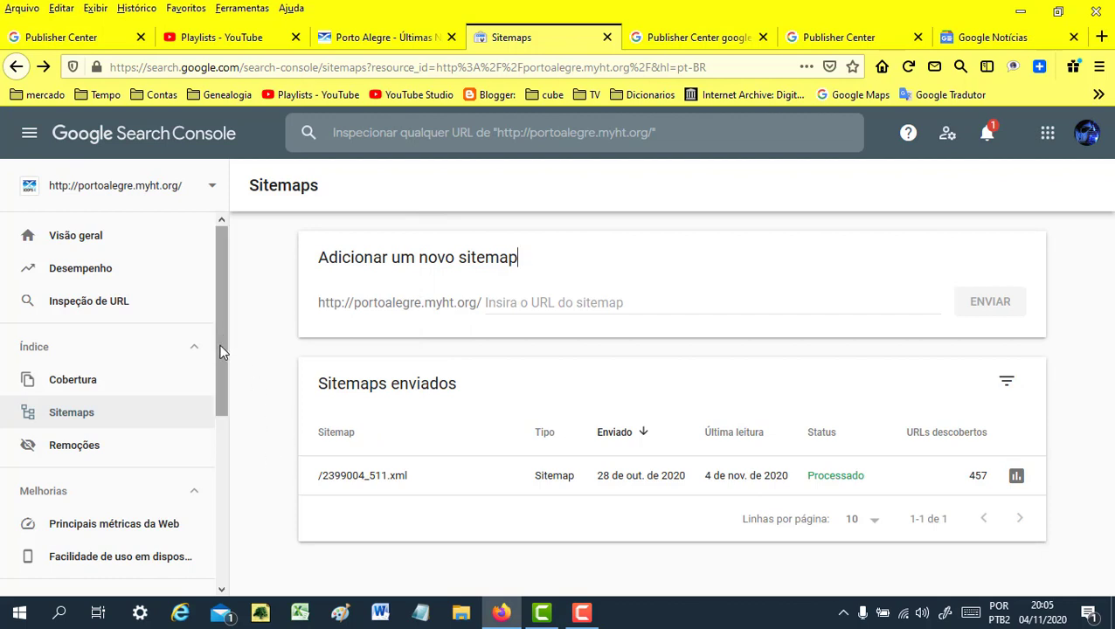
{"action": "mouse_move", "coordinate": [221, 350]}
{"action": "left_mouse_down"}
{"action": "mouse_move", "coordinate": [226, 415]}
{"action": "mouse_move", "coordinate": [236, 340]}
{"action": "left_mouse_up"}
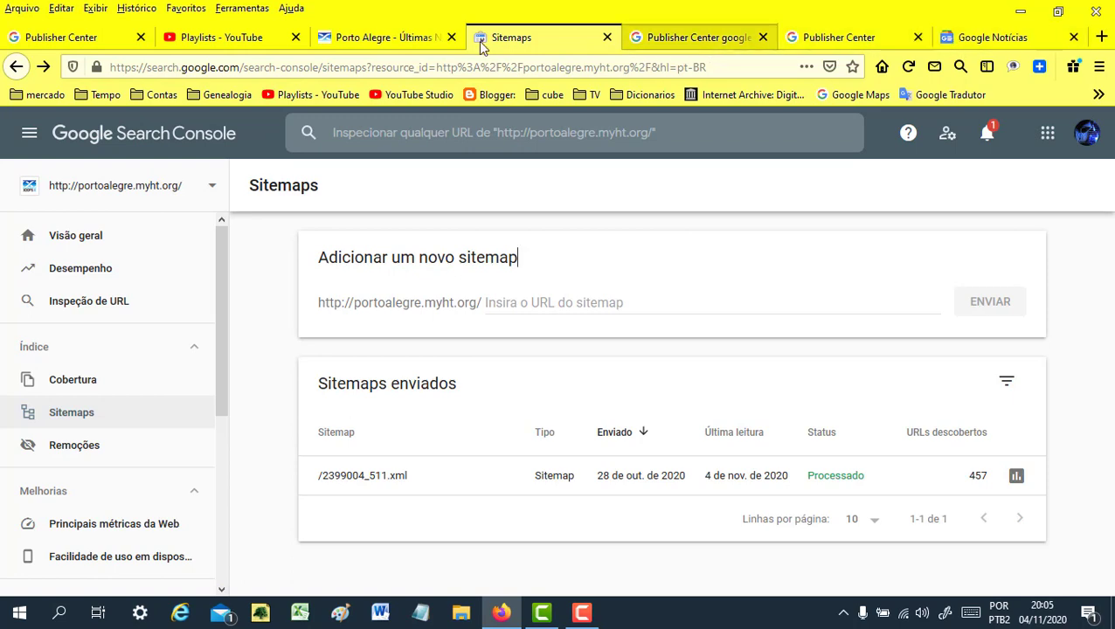
- Close the browser pages with the publications overview, the Publisher Center search results and the Search Console sitemaps
{"action": "left_click", "coordinate": [77, 40]}
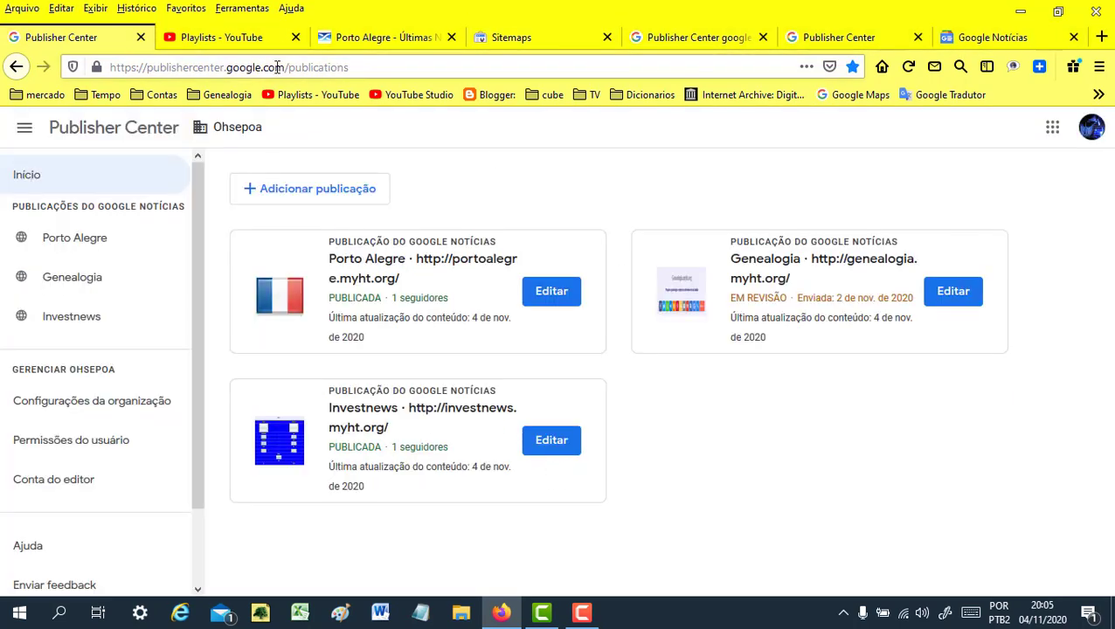
{"action": "left_click", "coordinate": [993, 37]}
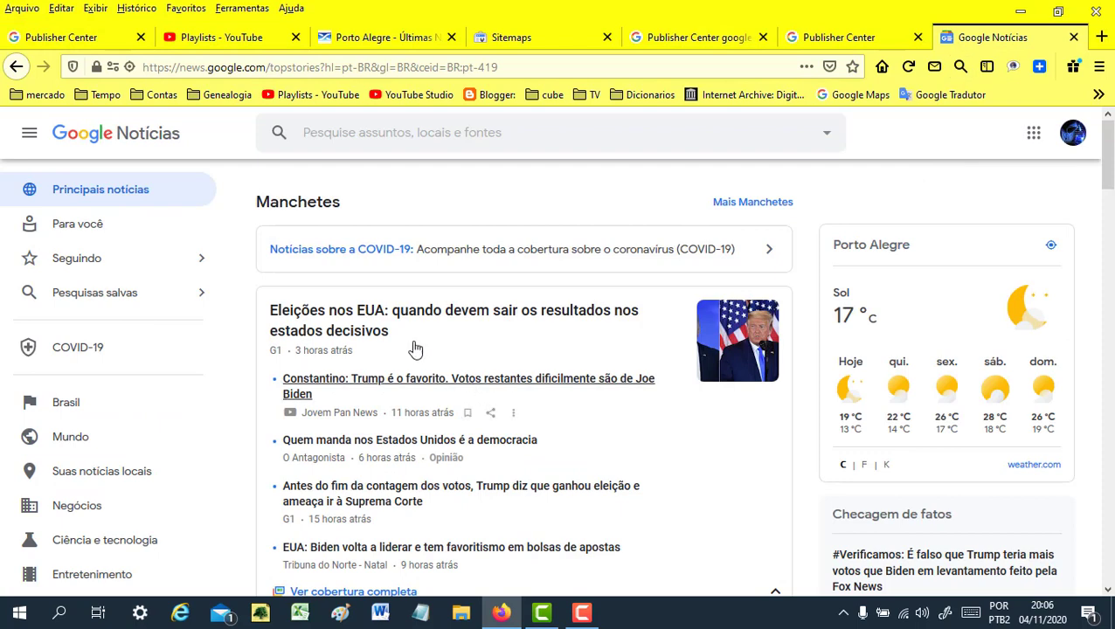
{"action": "left_click", "coordinate": [680, 43]}
{"action": "left_click", "coordinate": [817, 44]}
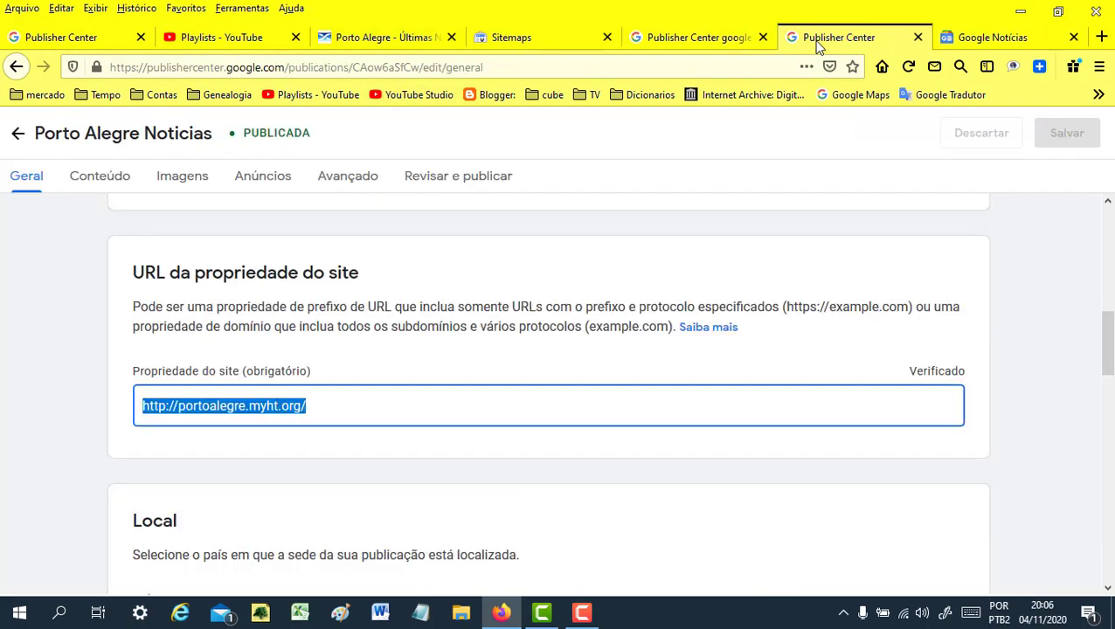
{"action": "left_click", "coordinate": [97, 41]}
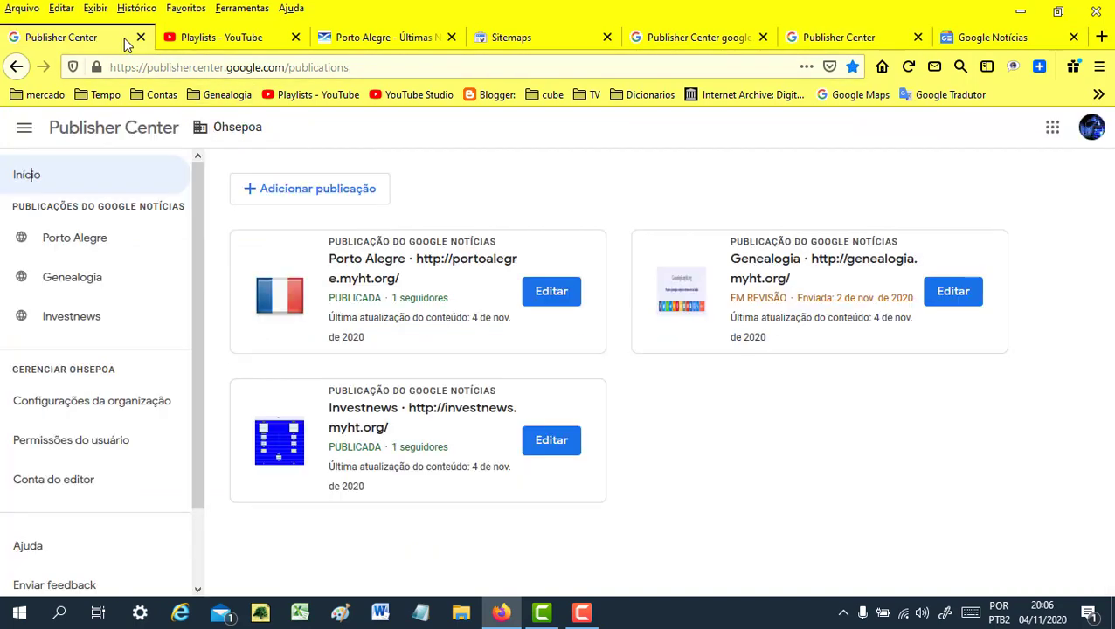
{"action": "left_click", "coordinate": [139, 38]}
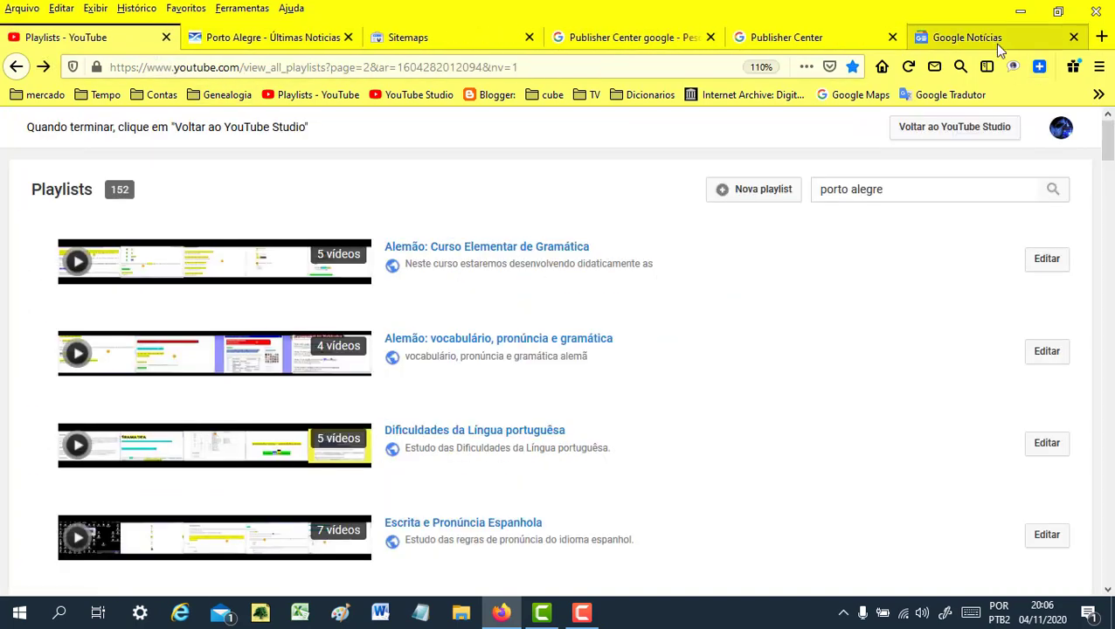
{"action": "left_click", "coordinate": [996, 43]}
{"action": "left_click", "coordinate": [841, 36]}
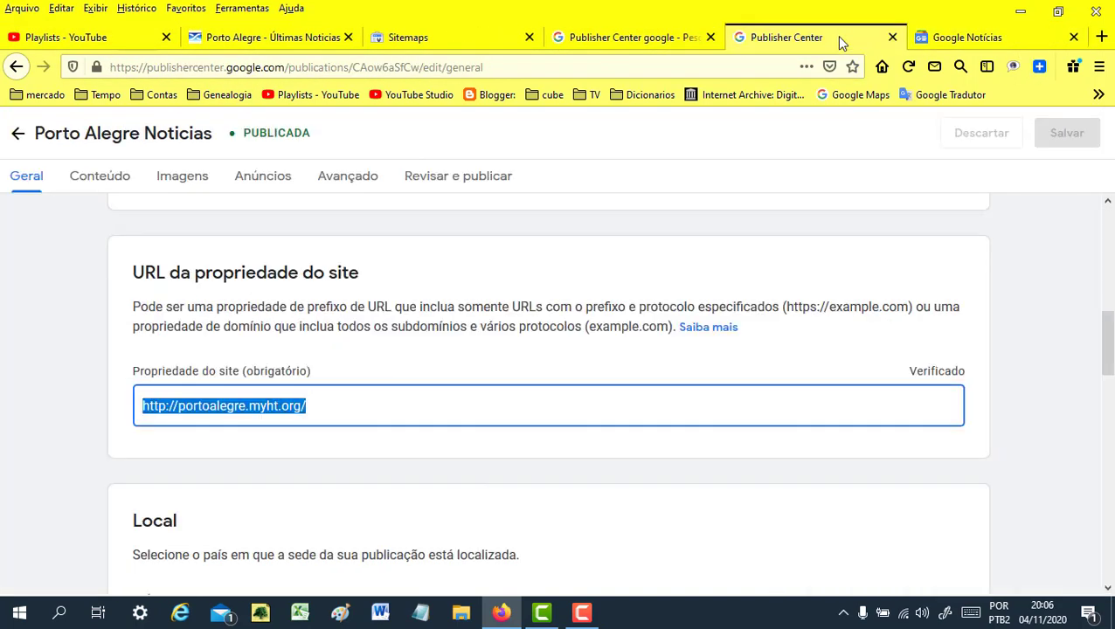
{"action": "left_click", "coordinate": [666, 36]}
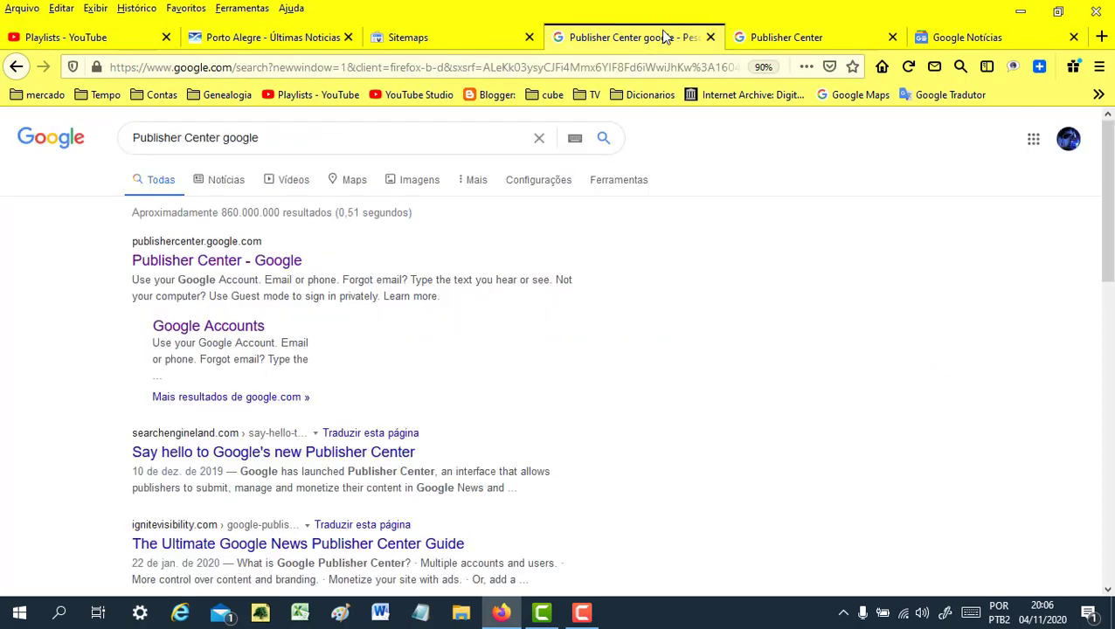
{"action": "left_click", "coordinate": [711, 38]}
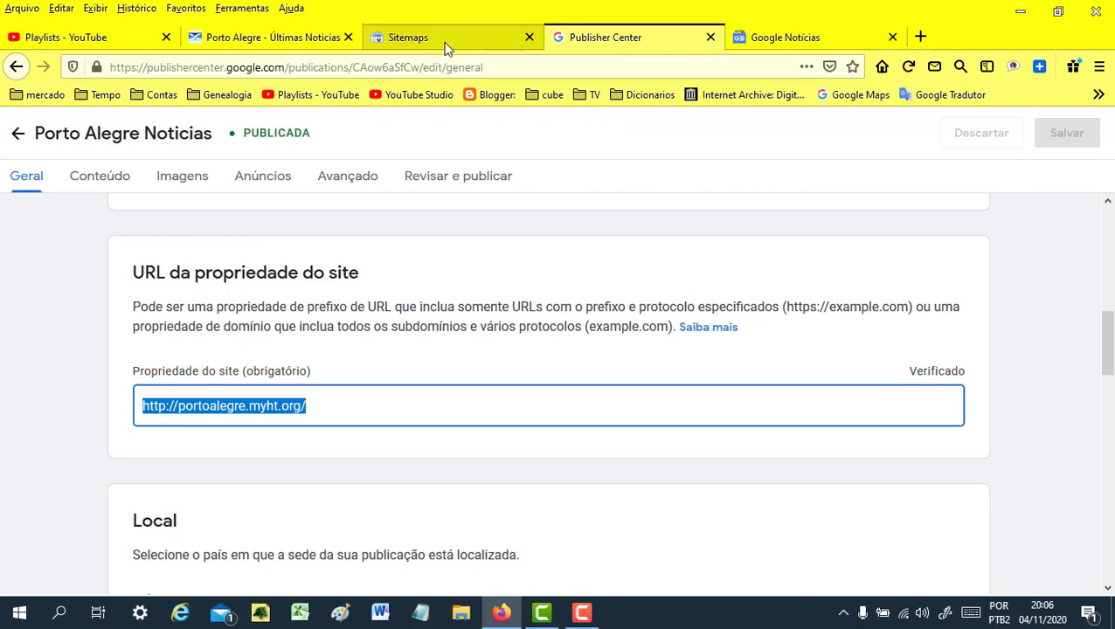
{"action": "left_click", "coordinate": [444, 44]}
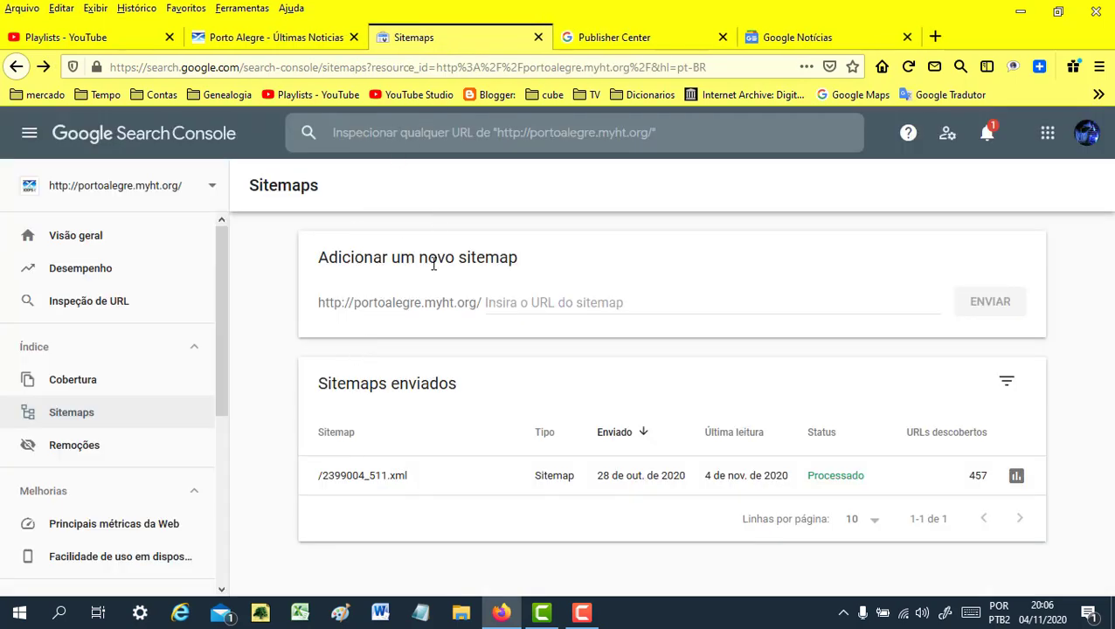
{"action": "left_click", "coordinate": [539, 38]}
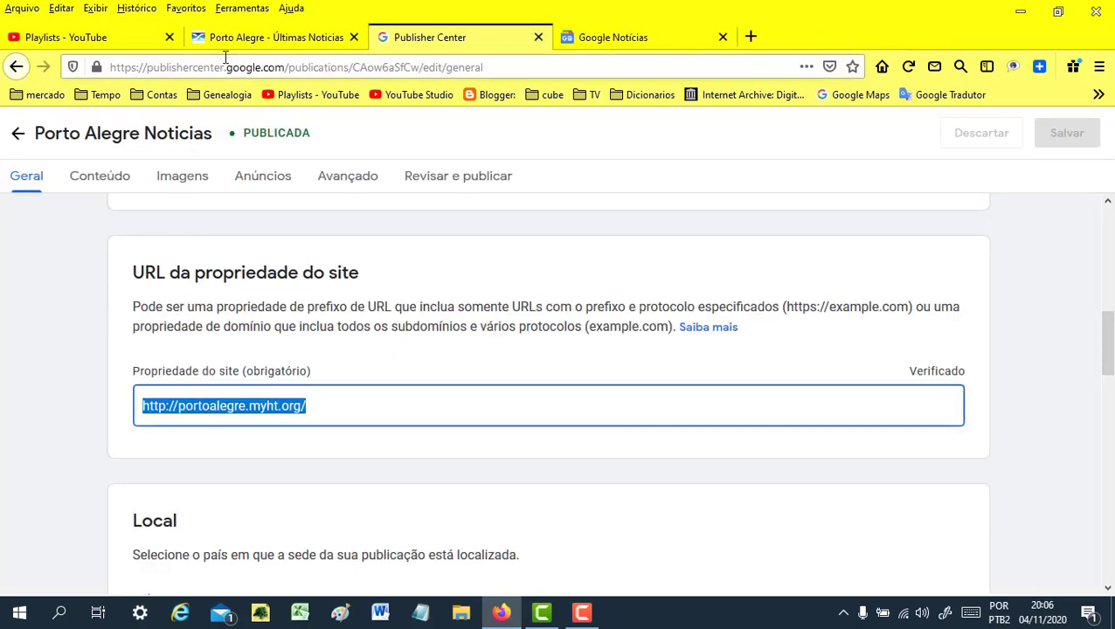
{"action": "left_click", "coordinate": [253, 40]}
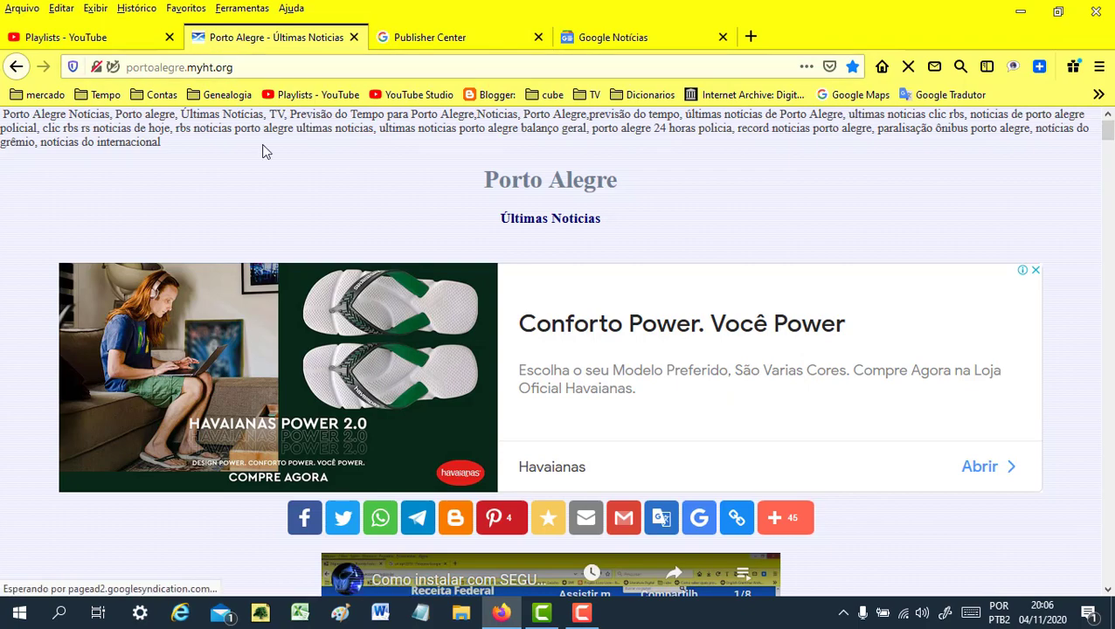
{"action": "left_click", "coordinate": [103, 39]}
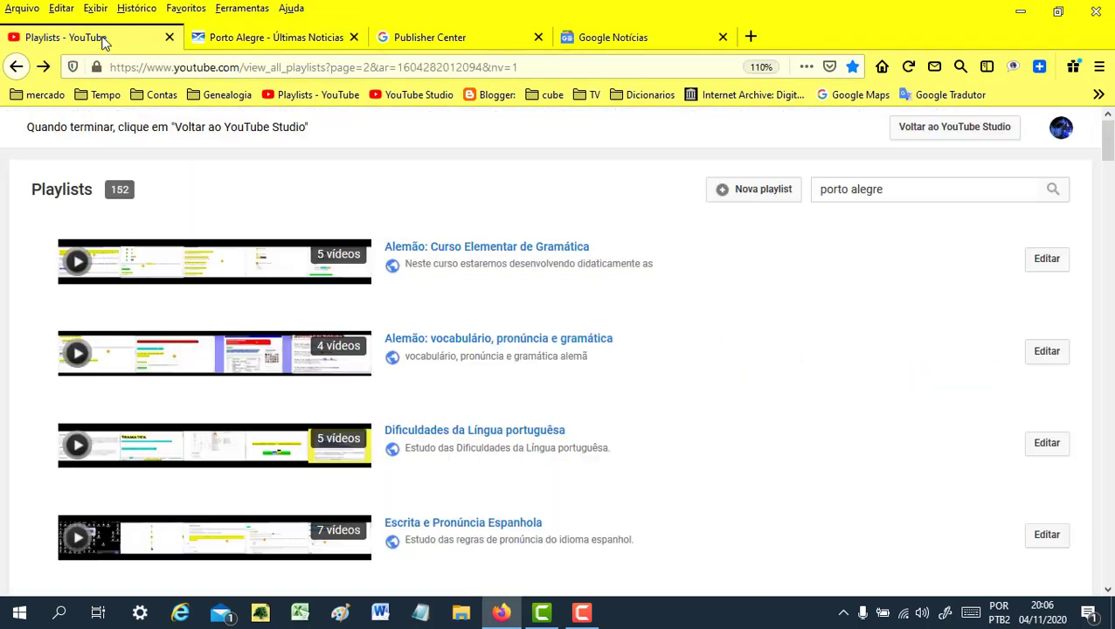
{"action": "left_click", "coordinate": [307, 39]}
{"action": "left_click", "coordinate": [428, 38]}
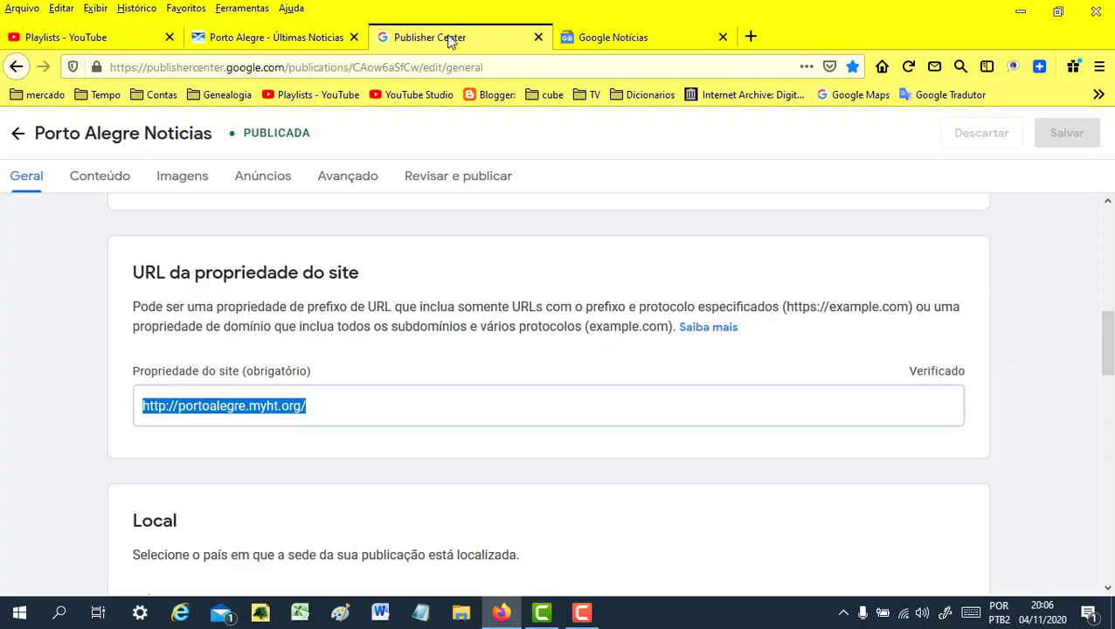
{"action": "left_click", "coordinate": [145, 407]}
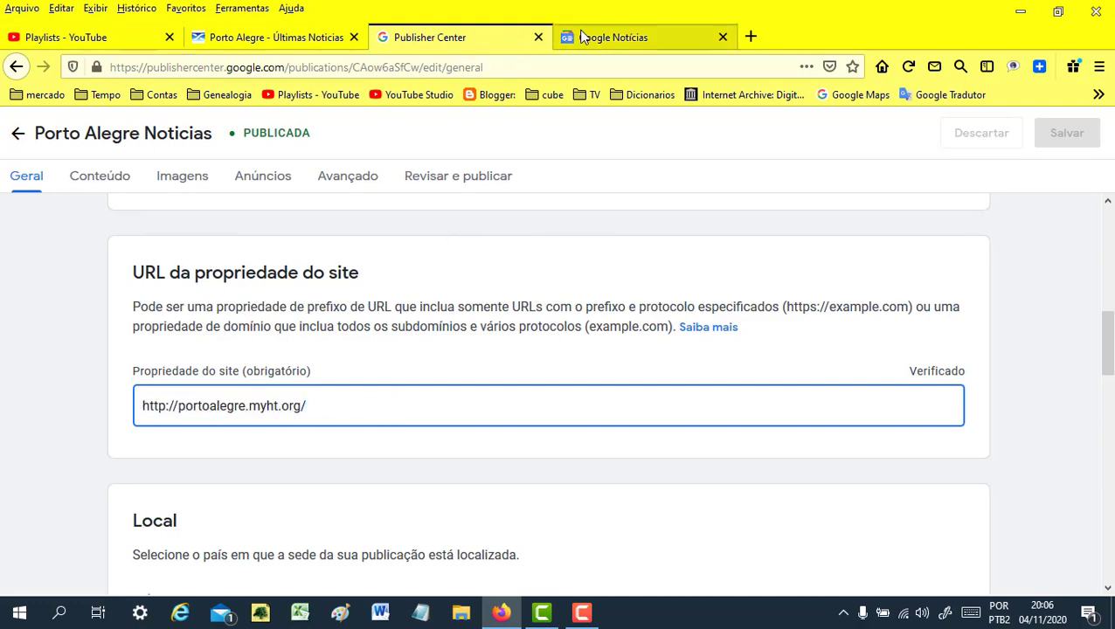
- Copy the address portoalegre.myht.org from the Porto Alegre news site and compare it with the publication's site property URL
{"action": "left_click", "coordinate": [237, 39]}
{"action": "left_click", "coordinate": [234, 67]}
{"action": "right_click", "coordinate": [165, 70]}
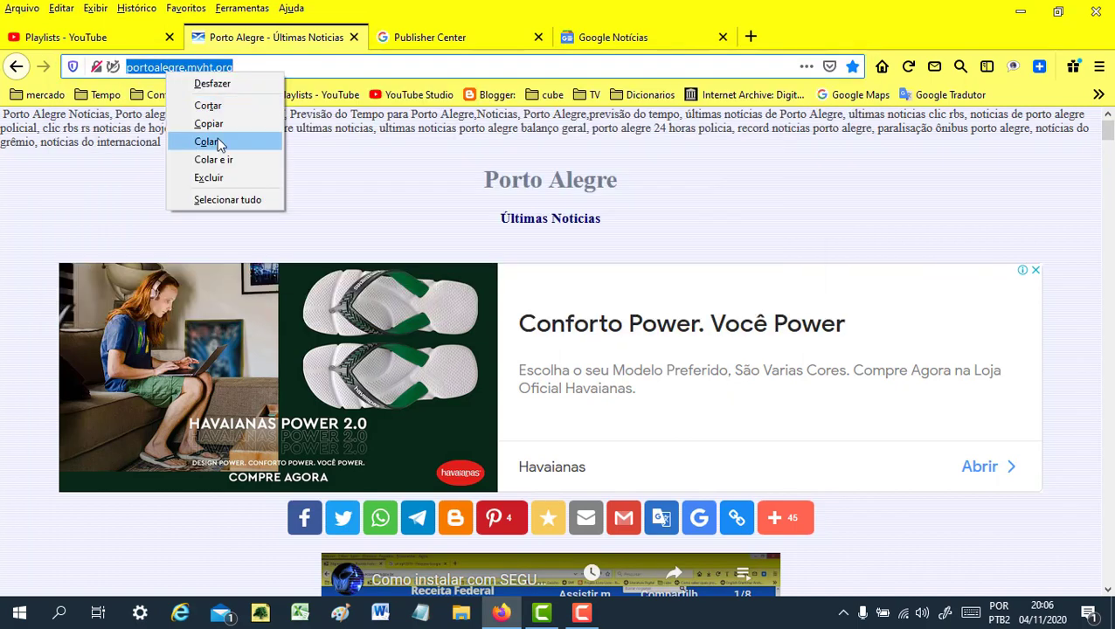
{"action": "left_click", "coordinate": [215, 123]}
{"action": "left_click", "coordinate": [452, 38]}
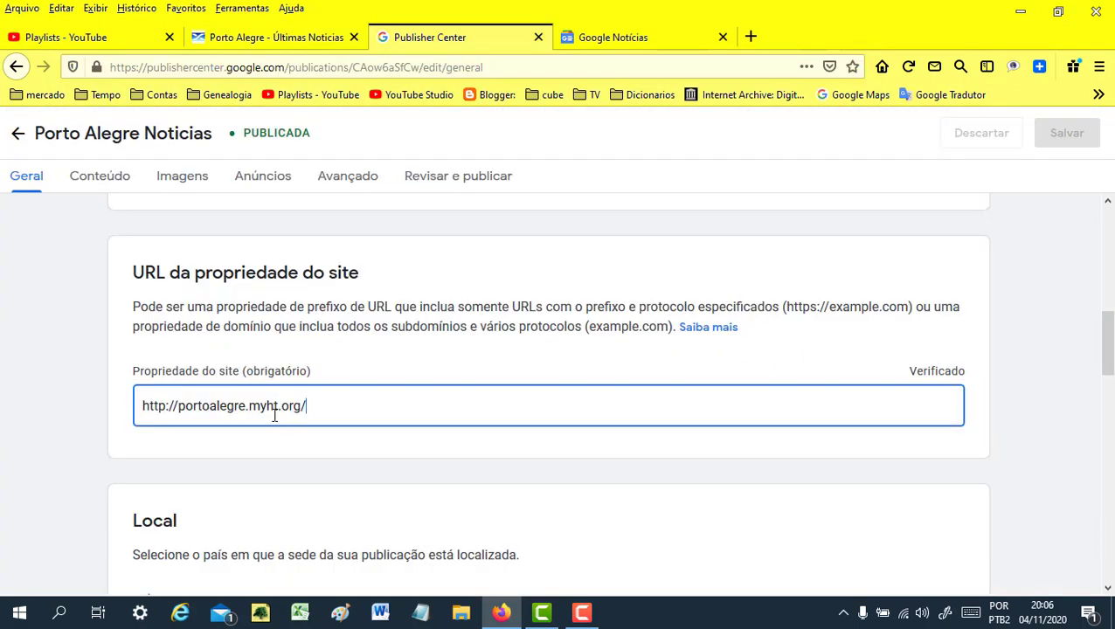
{"action": "left_click_drag", "start_coordinate": [332, 397], "coordinate": [133, 398]}
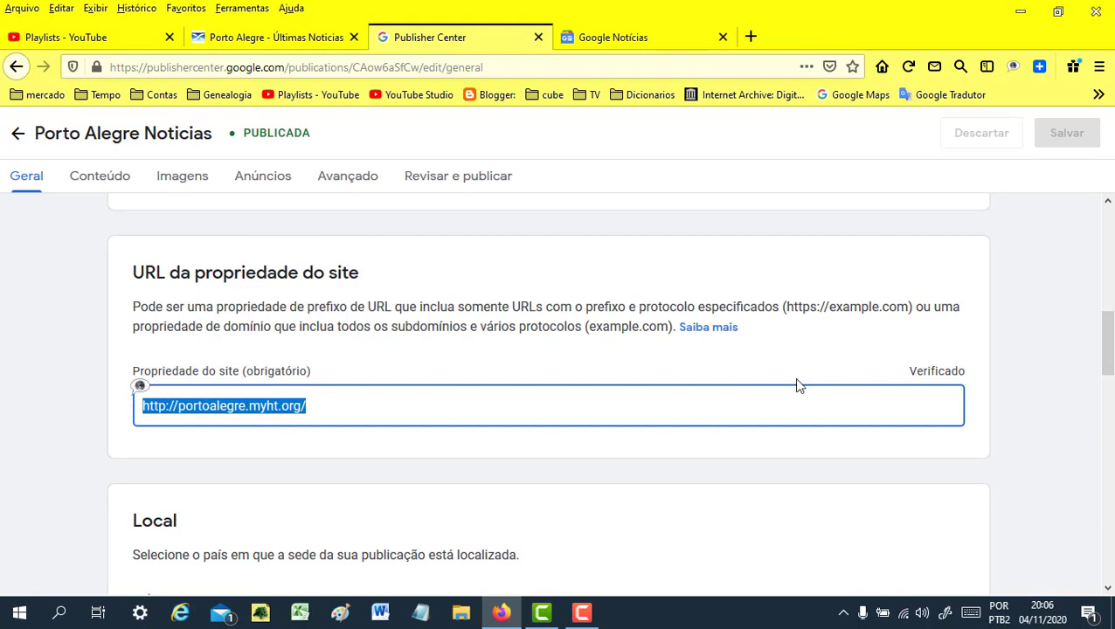
{"action": "left_click", "coordinate": [704, 374]}
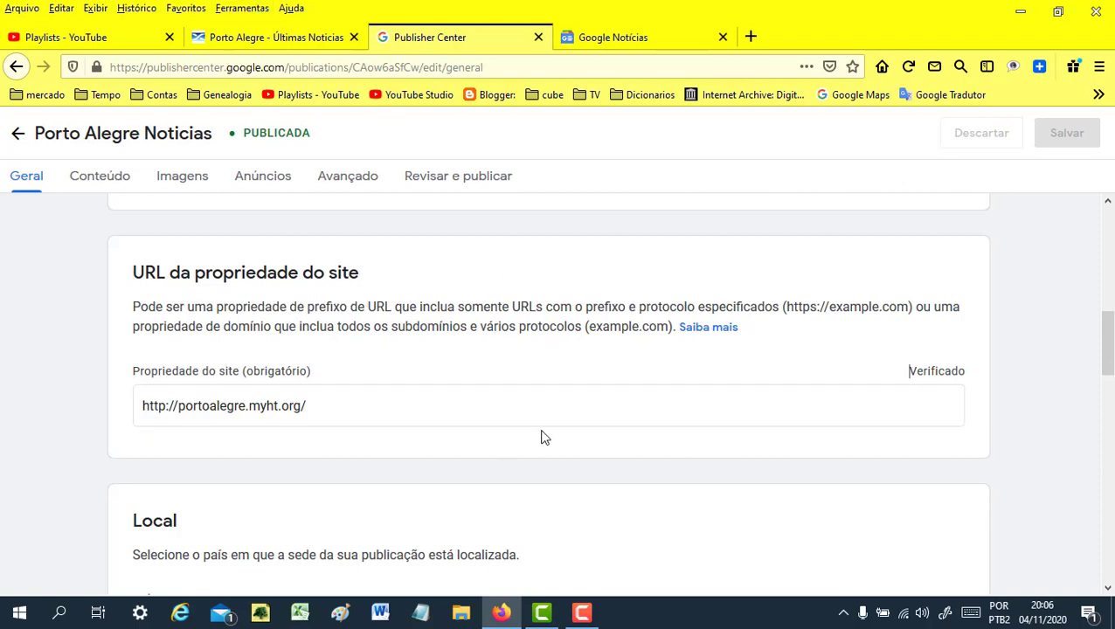
- Review the publication's location country and its contact settings
{"action": "scroll", "coordinate": [634, 451], "scroll_direction": "down", "scroll_amount": 3}
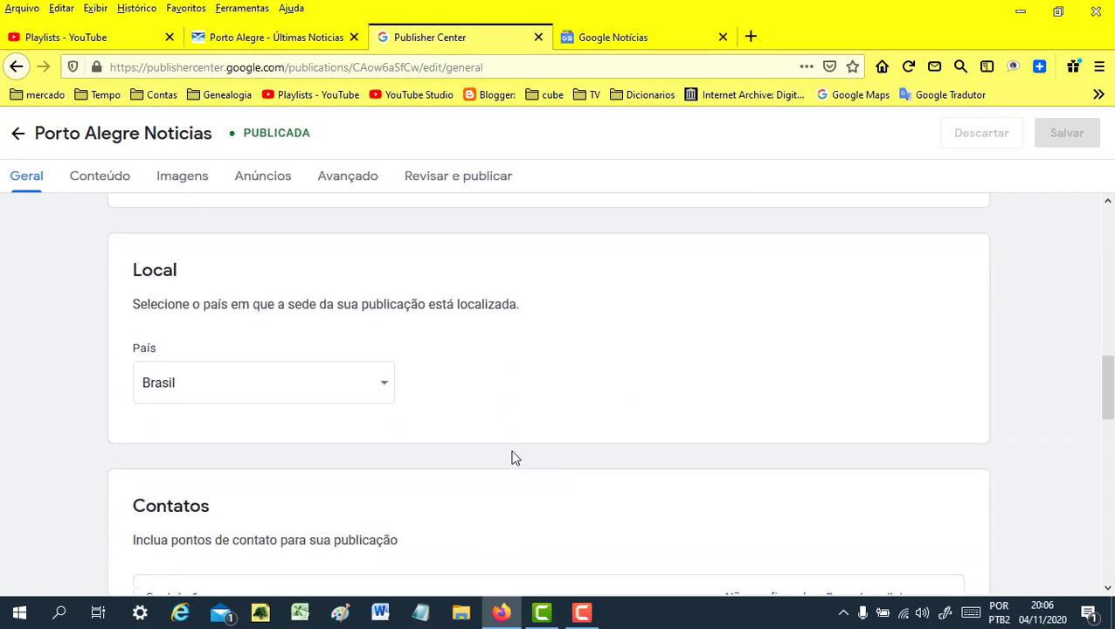
{"action": "scroll", "coordinate": [406, 404], "scroll_direction": "down", "scroll_amount": 2}
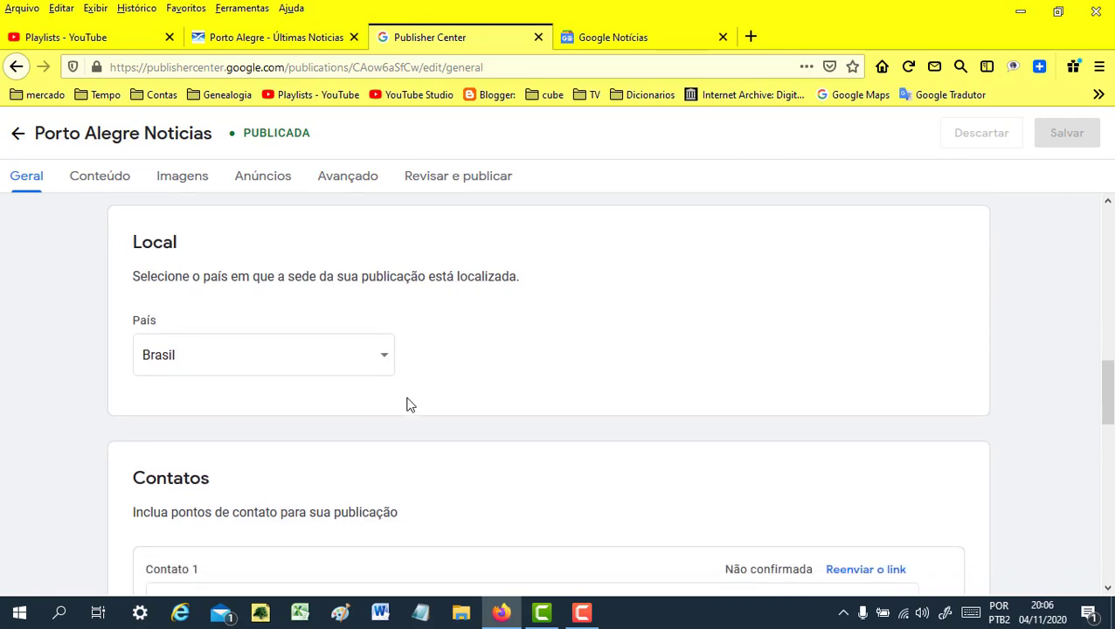
{"action": "scroll", "coordinate": [359, 441], "scroll_direction": "down", "scroll_amount": 2}
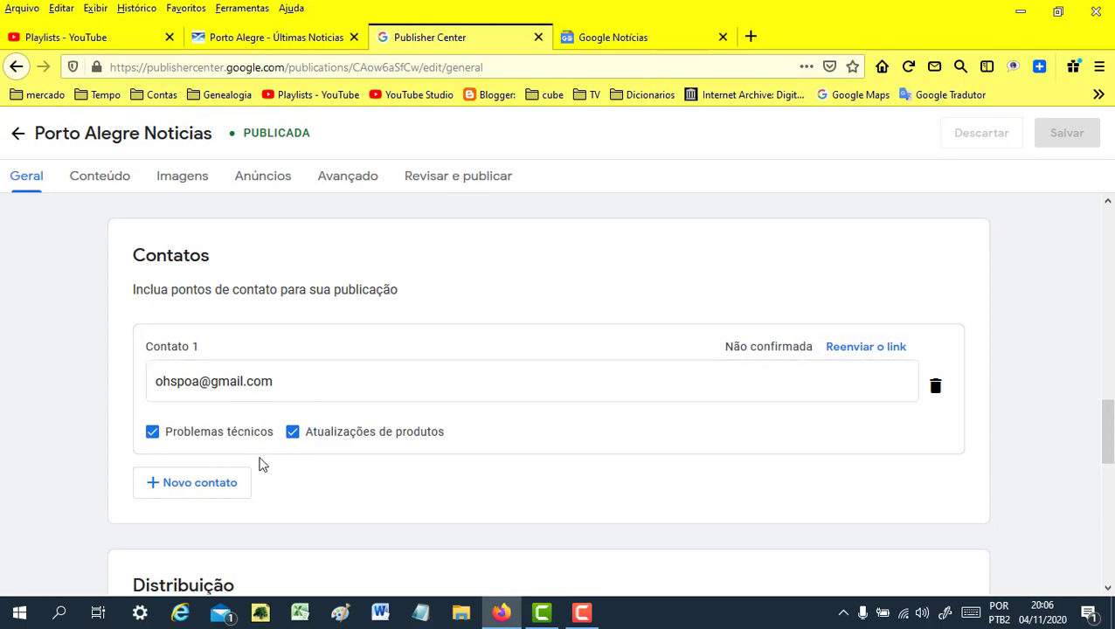
{"action": "scroll", "coordinate": [241, 481], "scroll_direction": "down", "scroll_amount": 3}
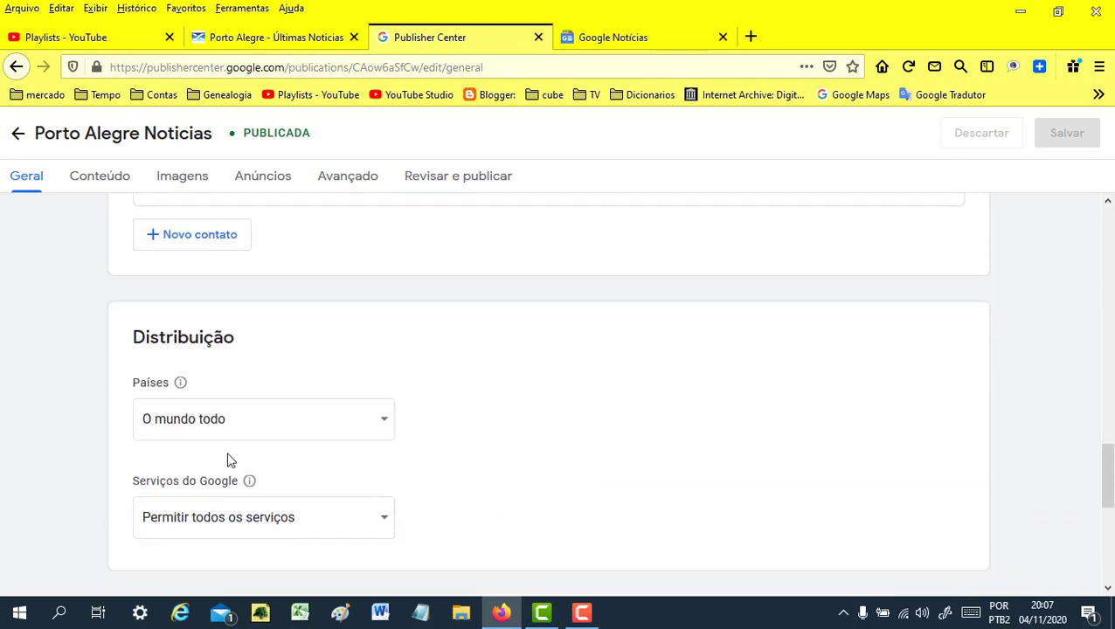
{"action": "scroll", "coordinate": [203, 349], "scroll_direction": "up", "scroll_amount": 2}
{"action": "scroll", "coordinate": [236, 350], "scroll_direction": "down", "scroll_amount": 2}
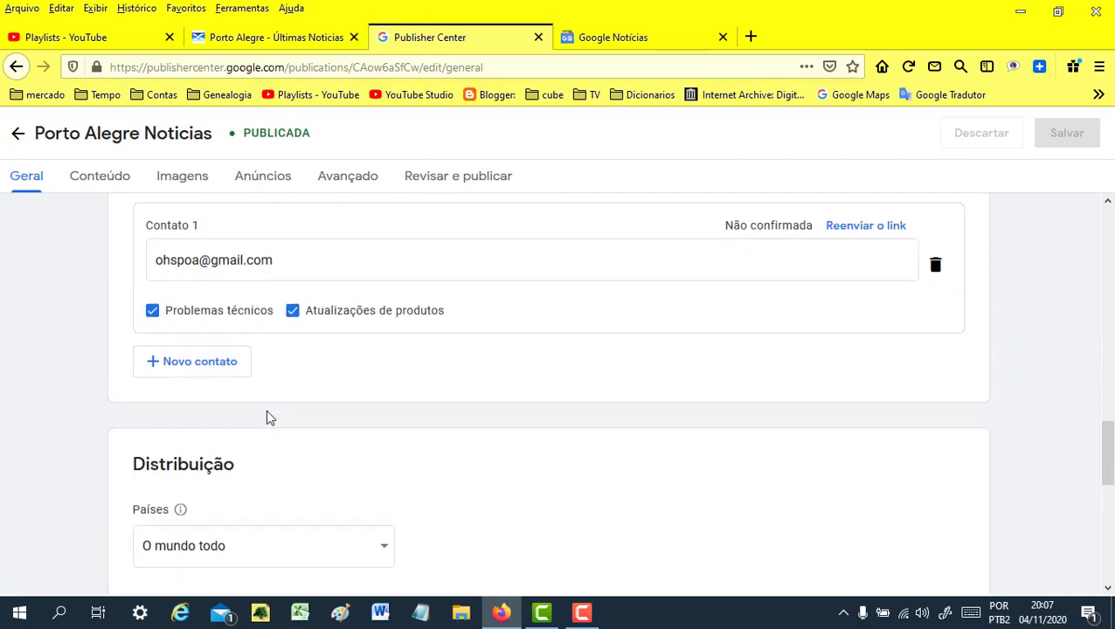
- Check the distribution choices for countries and Google services, closing both lists without picking another option
{"action": "left_click", "coordinate": [381, 423]}
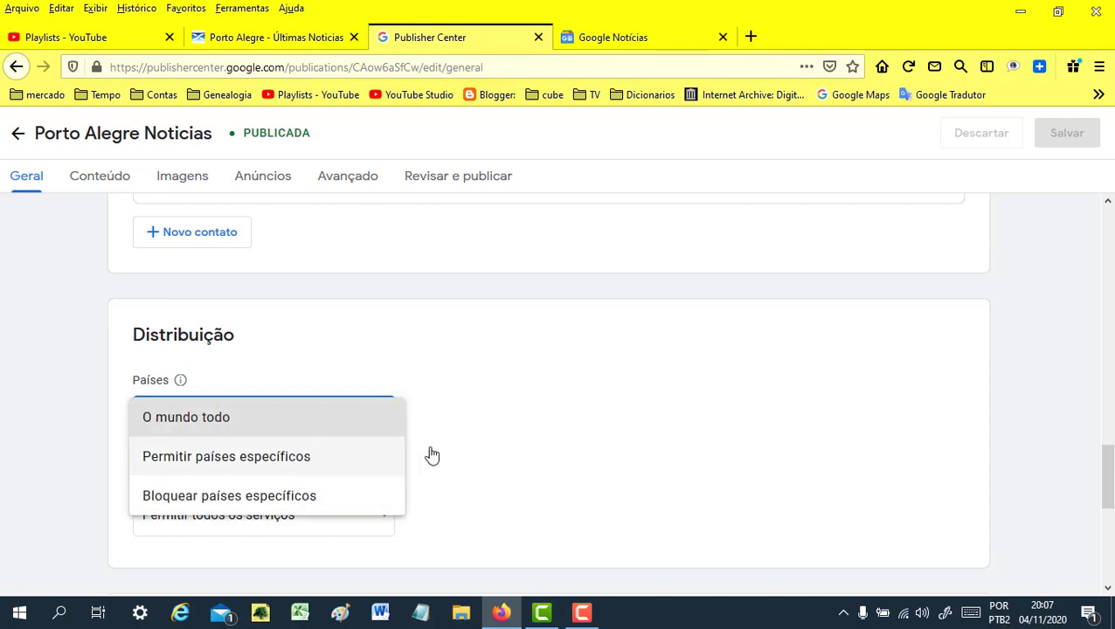
{"action": "left_click", "coordinate": [647, 410]}
{"action": "scroll", "coordinate": [612, 429], "scroll_direction": "down", "scroll_amount": 2}
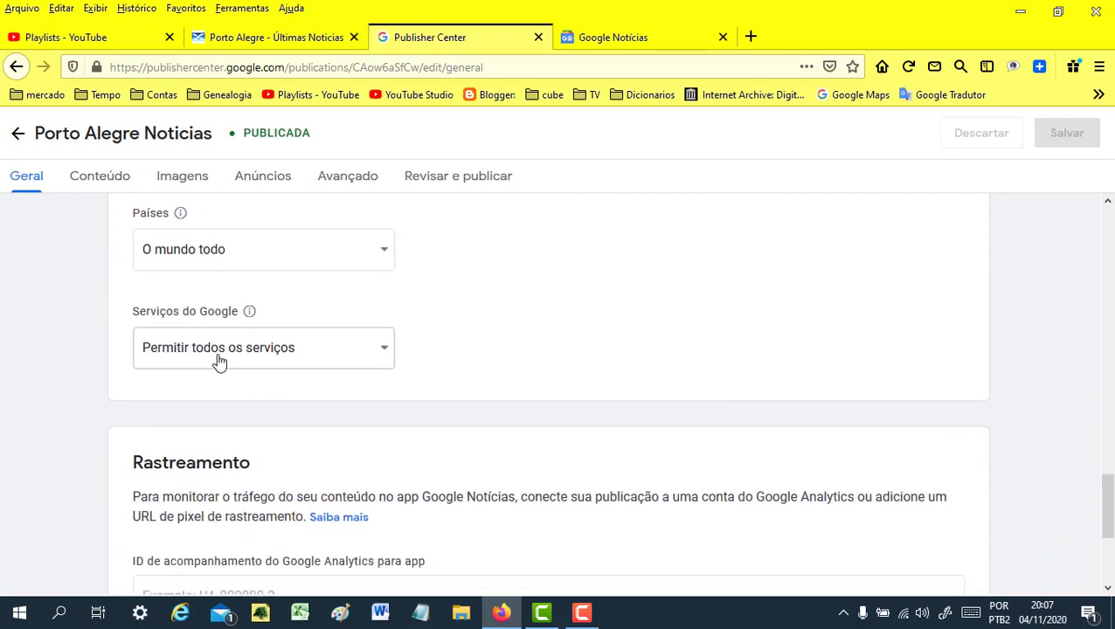
{"action": "left_click", "coordinate": [381, 354]}
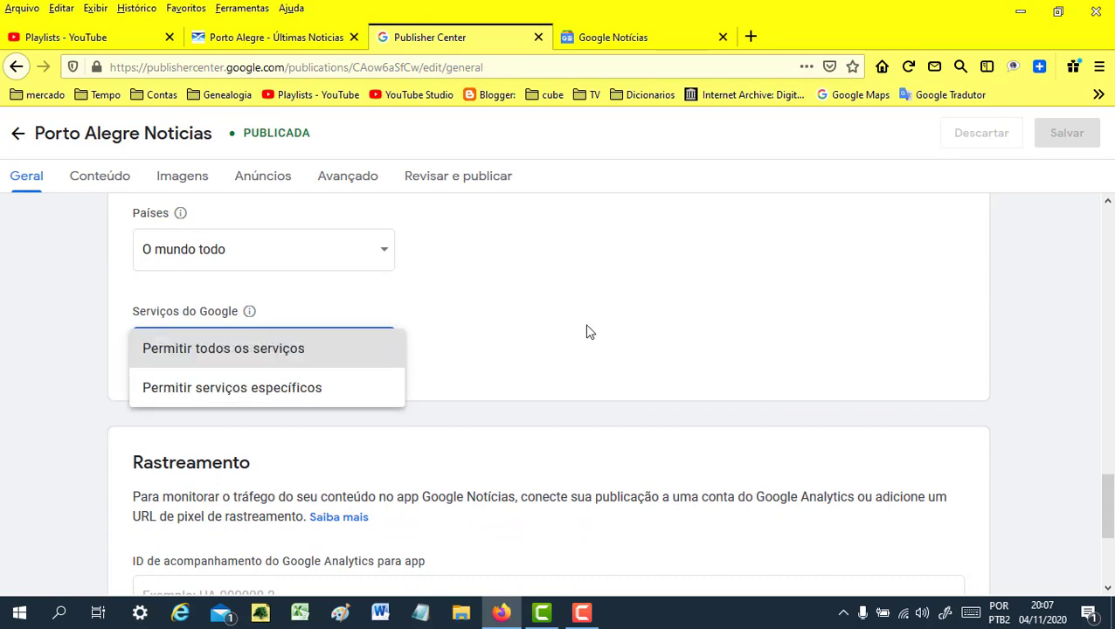
{"action": "left_click", "coordinate": [466, 332]}
{"action": "mouse_move", "coordinate": [249, 312]}
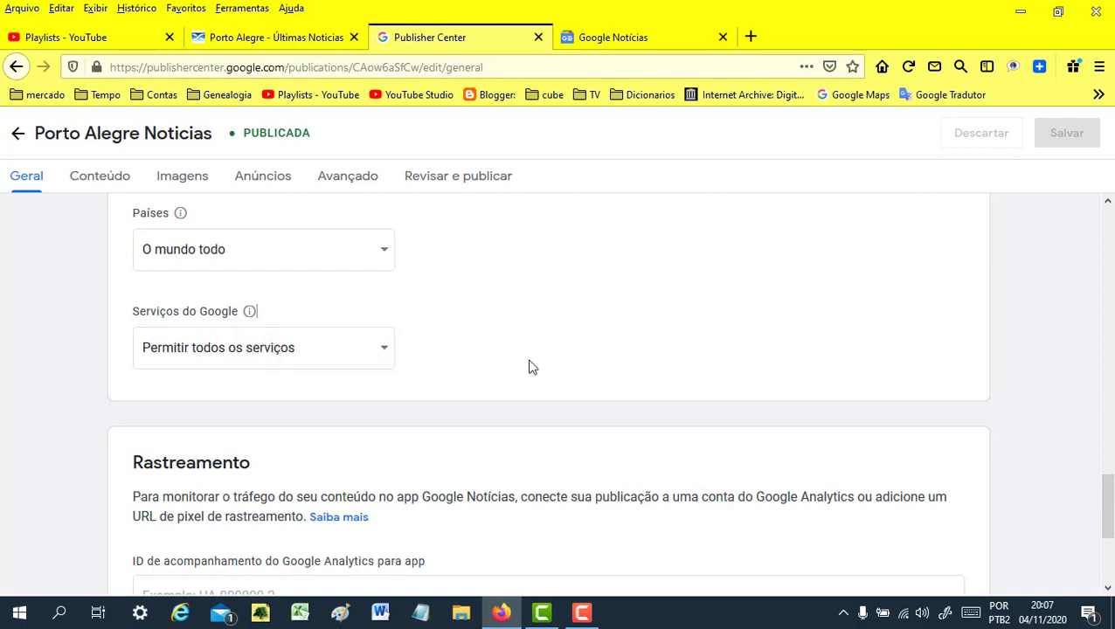
- Examine the tracking settings and activate the empty Google Analytics app tracking ID field
{"action": "scroll", "coordinate": [528, 365], "scroll_direction": "down", "scroll_amount": 3}
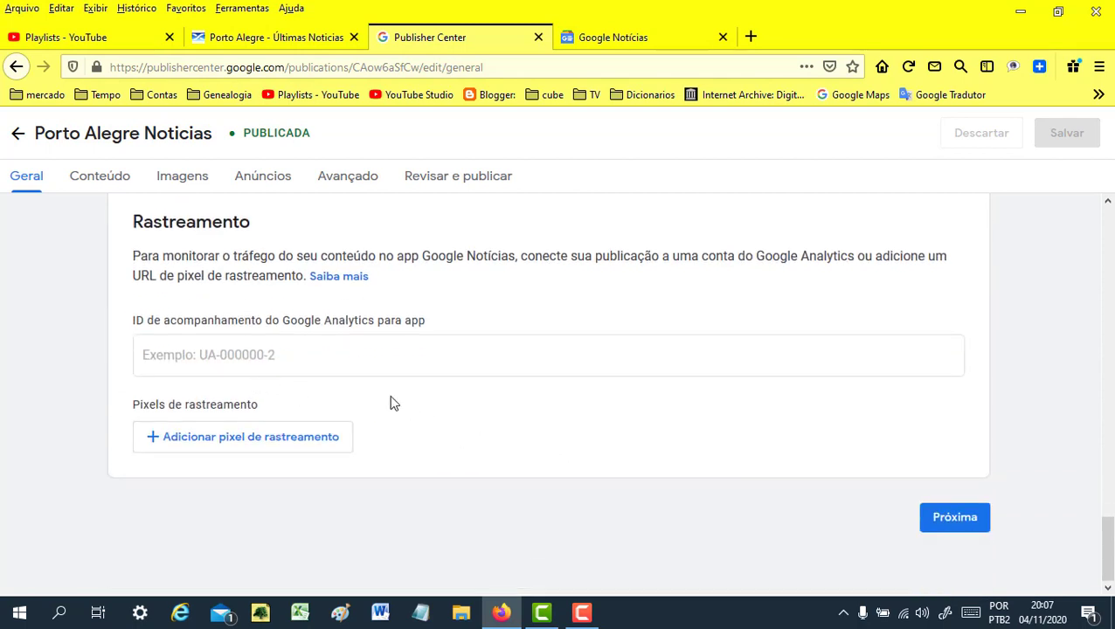
{"action": "left_click", "coordinate": [170, 360]}
{"action": "left_click", "coordinate": [168, 321]}
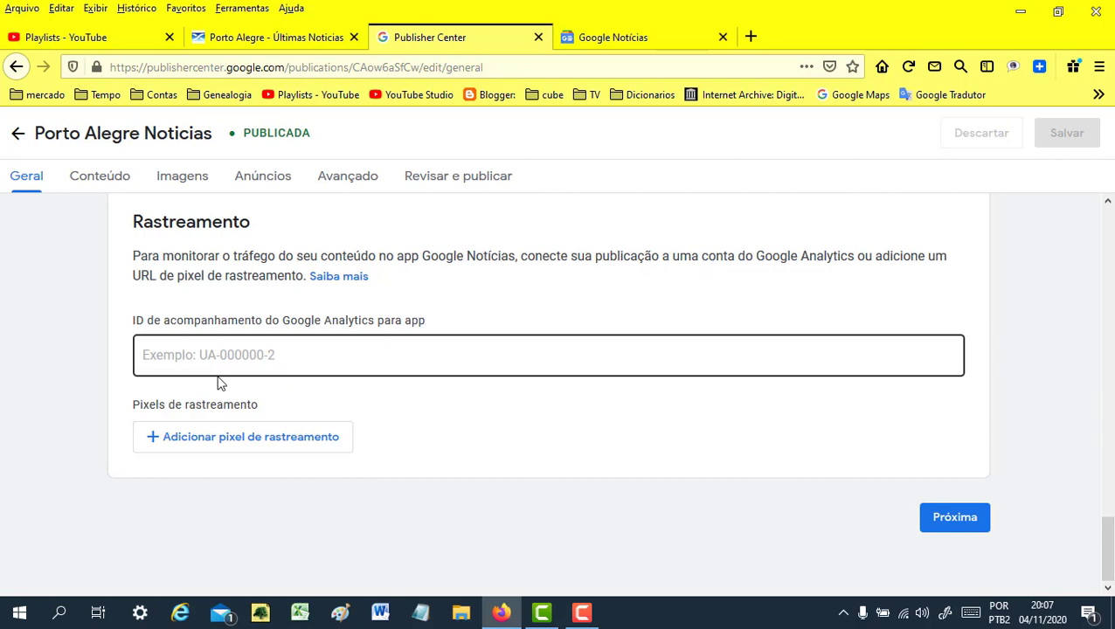
{"action": "left_click", "coordinate": [262, 358]}
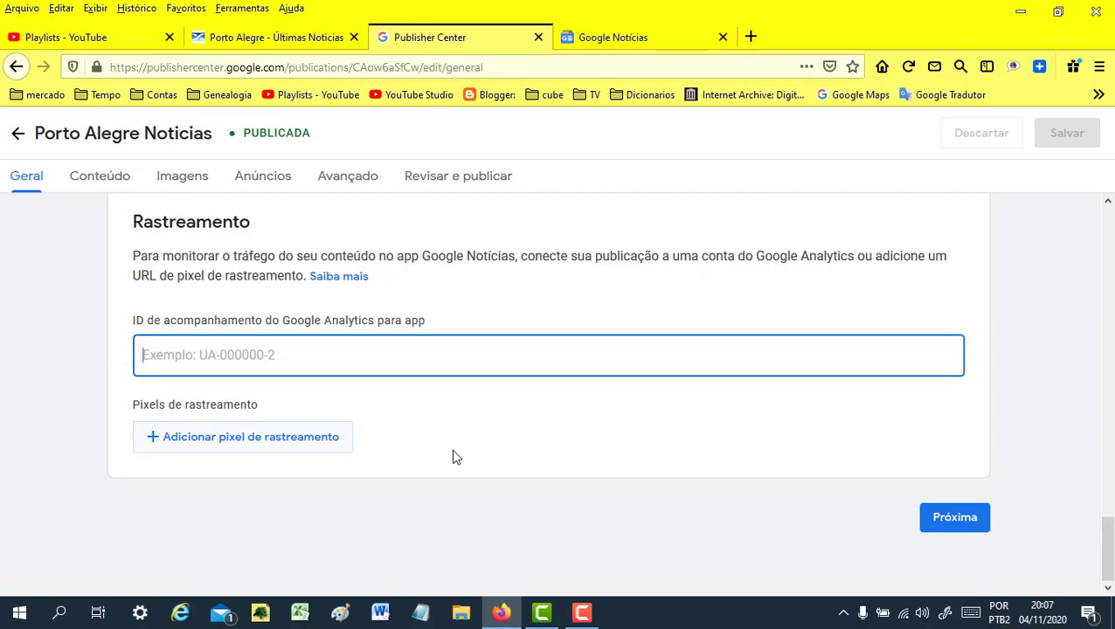
- Proceed from the general settings to the publication's content settings and go to its list of sections
{"action": "scroll", "coordinate": [642, 483], "scroll_direction": "up", "scroll_amount": 10}
{"action": "scroll", "coordinate": [518, 470], "scroll_direction": "down", "scroll_amount": 12}
{"action": "left_click", "coordinate": [943, 529]}
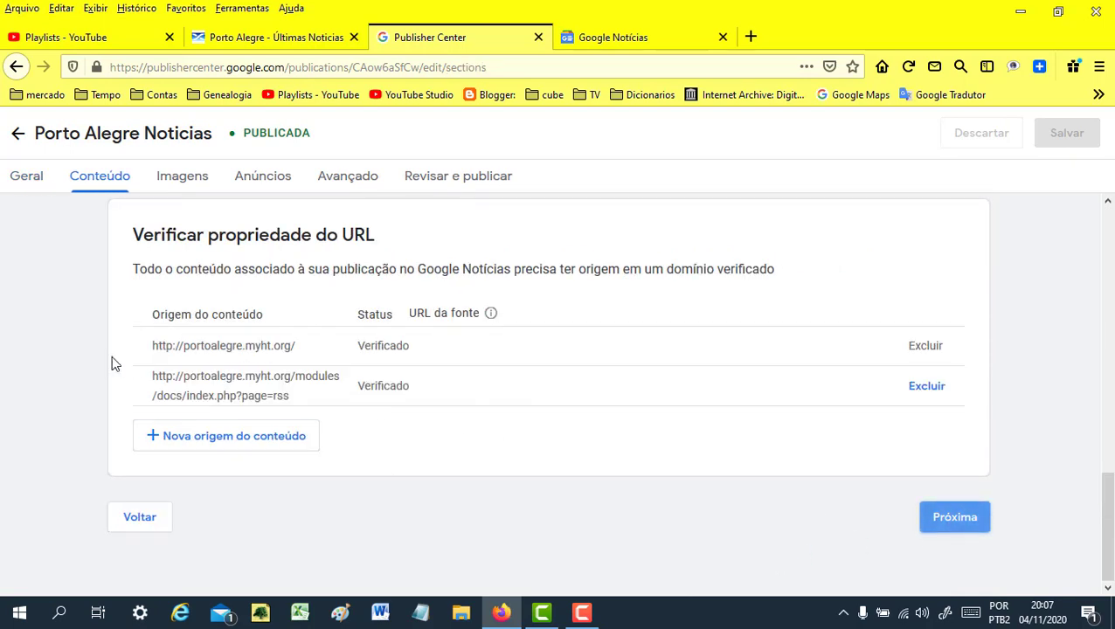
{"action": "scroll", "coordinate": [302, 374], "scroll_direction": "up", "scroll_amount": 10}
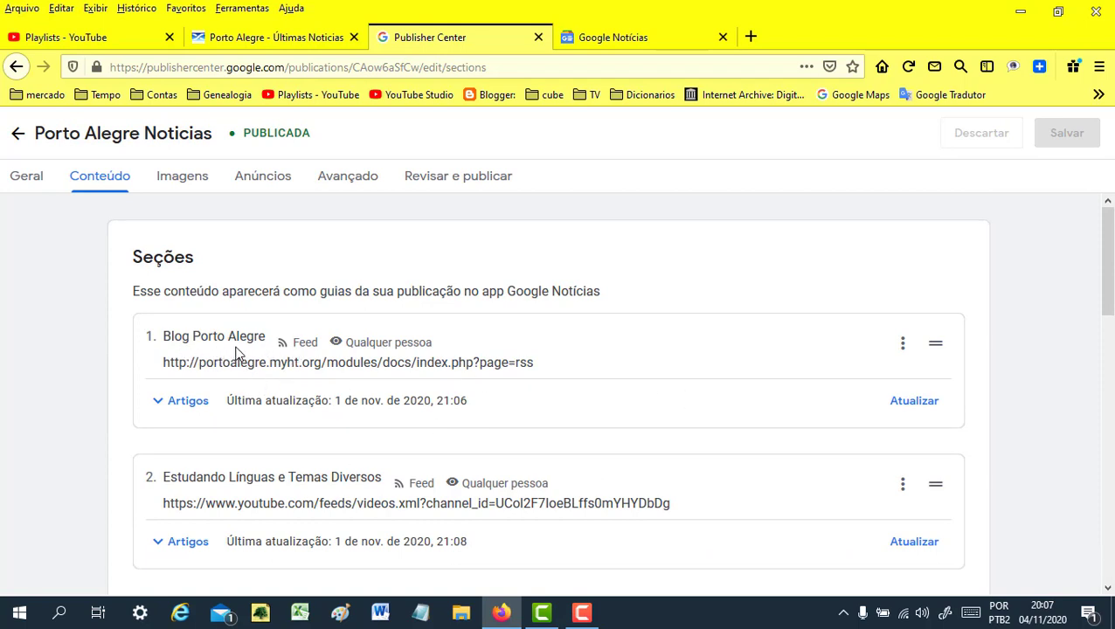
- Inspect the title and RSS feed URL of the Blog Porto Alegre section, closing its settings without applying changes
{"action": "left_click", "coordinate": [903, 348]}
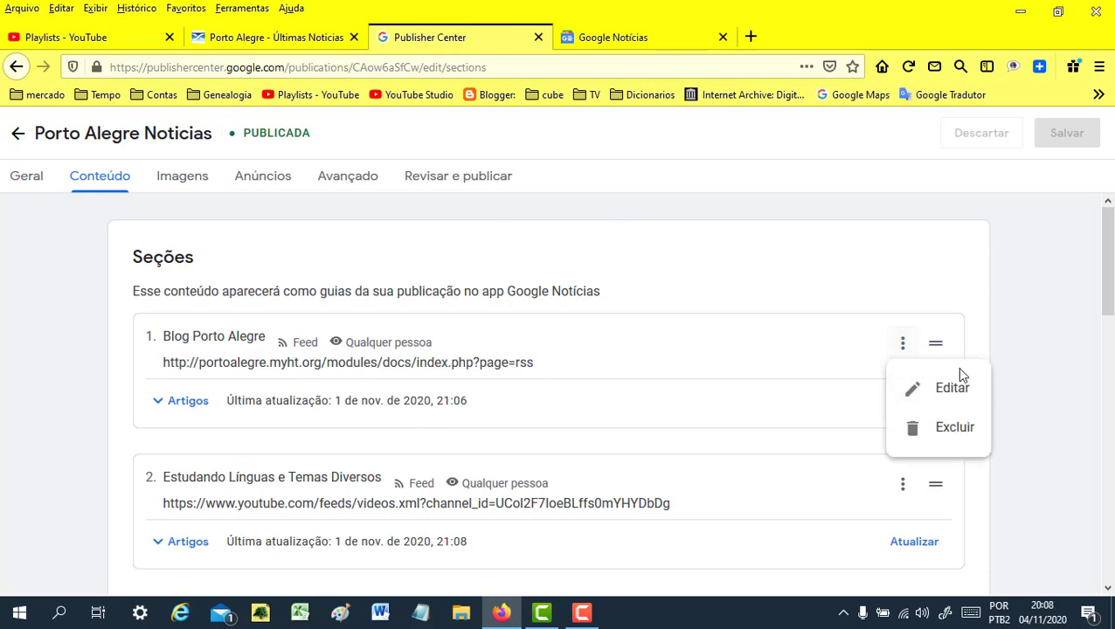
{"action": "left_click", "coordinate": [953, 389]}
{"action": "left_click", "coordinate": [155, 294]}
{"action": "left_click", "coordinate": [182, 377]}
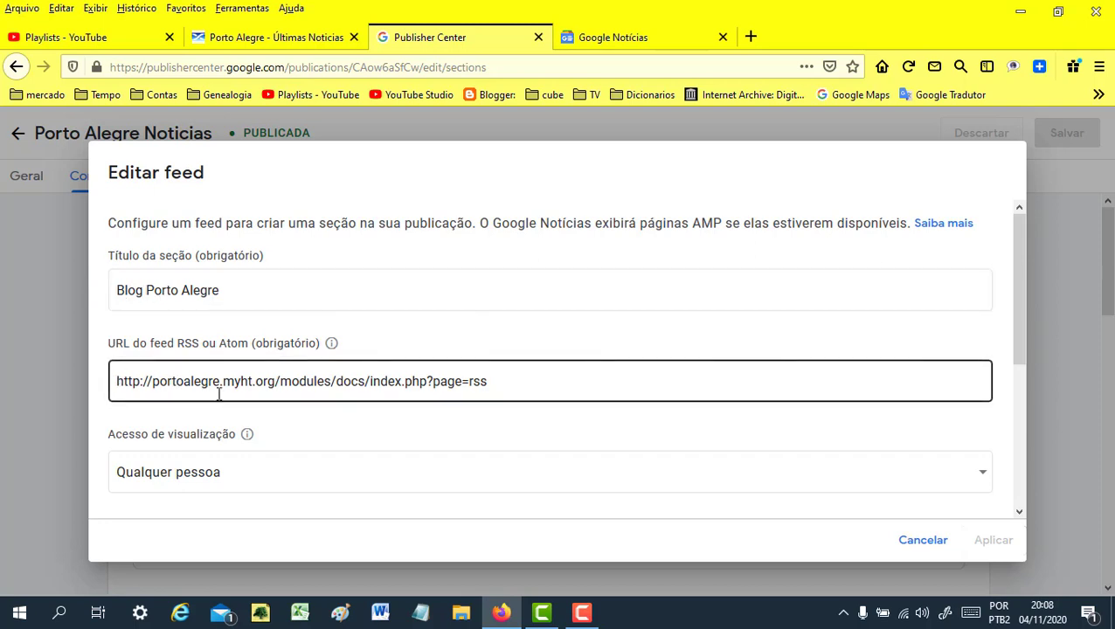
{"action": "left_click", "coordinate": [94, 345]}
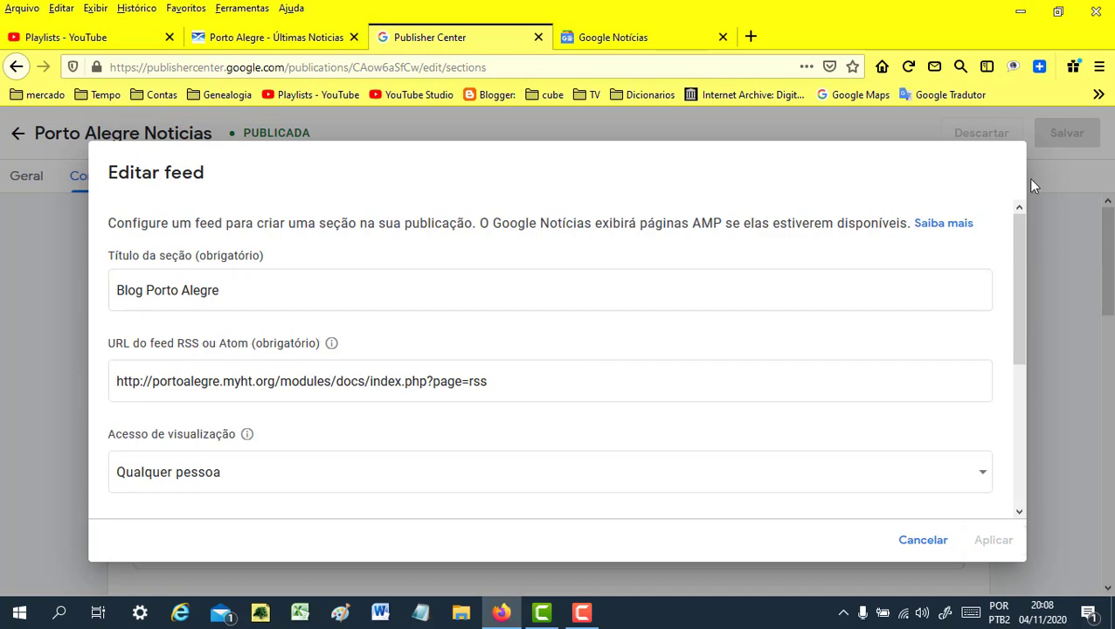
{"action": "left_click", "coordinate": [932, 543]}
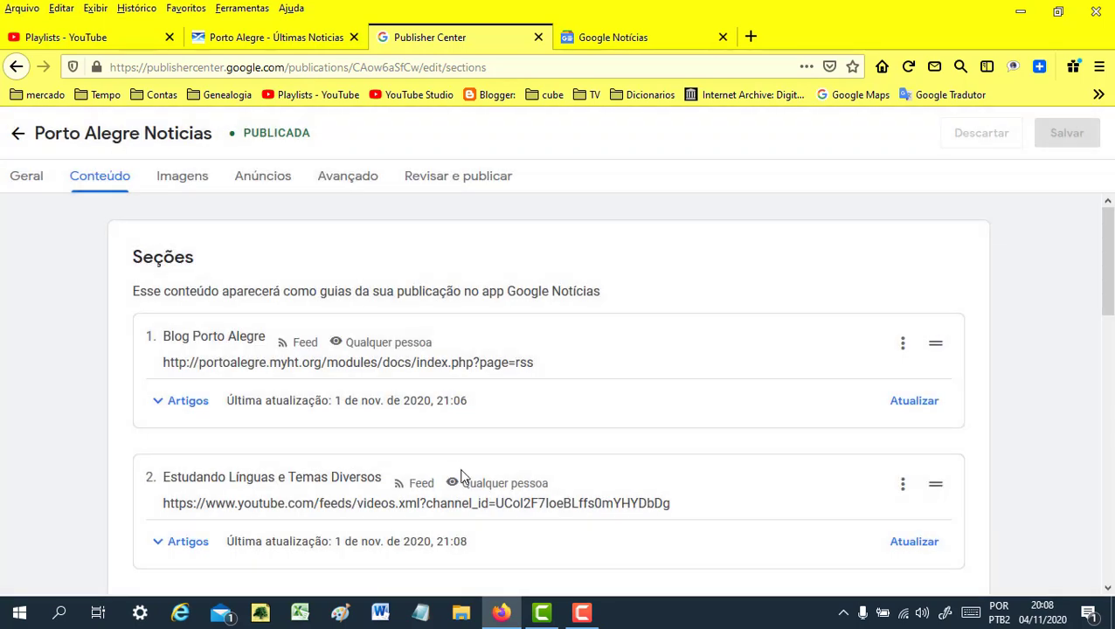
- Check which content types are offered for a new section, without adding one
{"action": "scroll", "coordinate": [451, 472], "scroll_direction": "down", "scroll_amount": 4}
{"action": "left_click", "coordinate": [174, 366]}
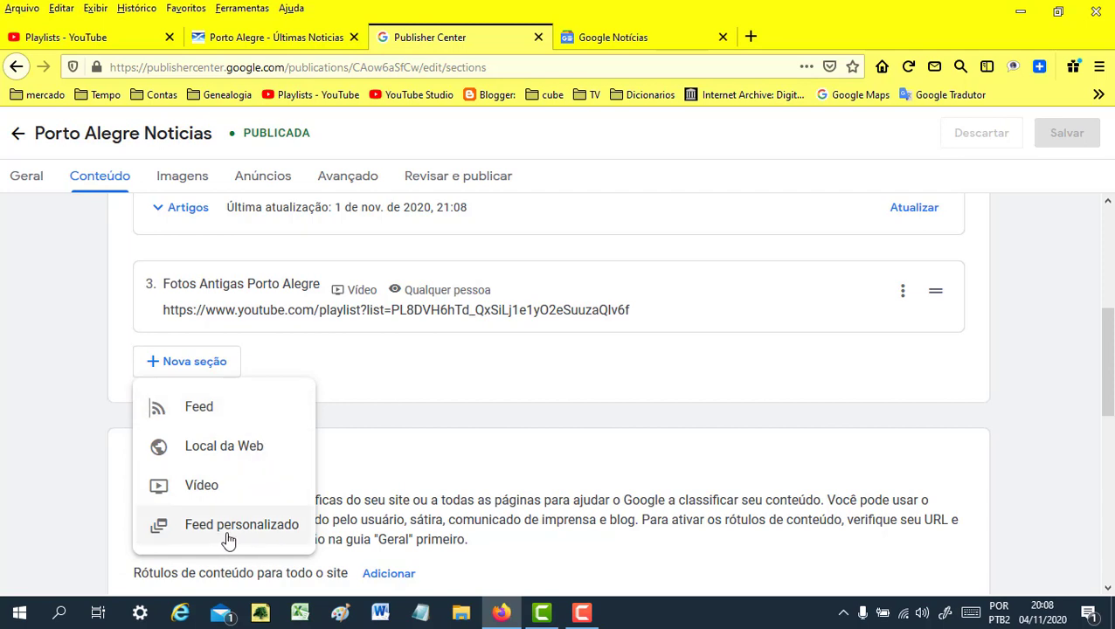
{"action": "left_click", "coordinate": [1021, 423]}
{"action": "scroll", "coordinate": [963, 418], "scroll_direction": "up", "scroll_amount": 4}
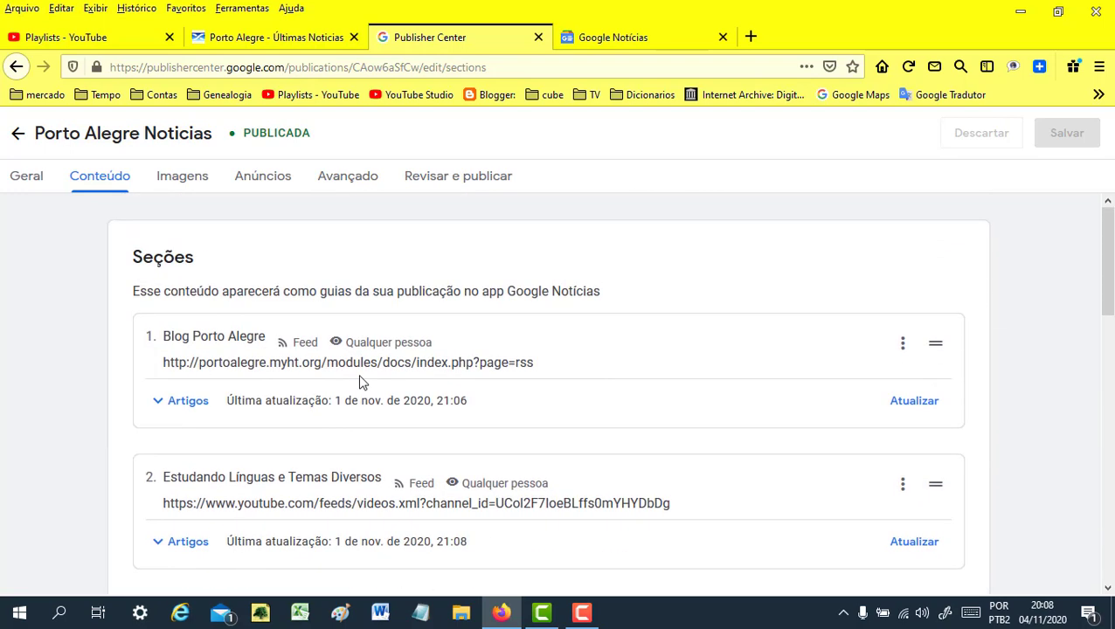
- Open the Blog Porto Alegre section's feed settings for editing
{"action": "left_click", "coordinate": [903, 344]}
{"action": "left_click", "coordinate": [952, 390]}
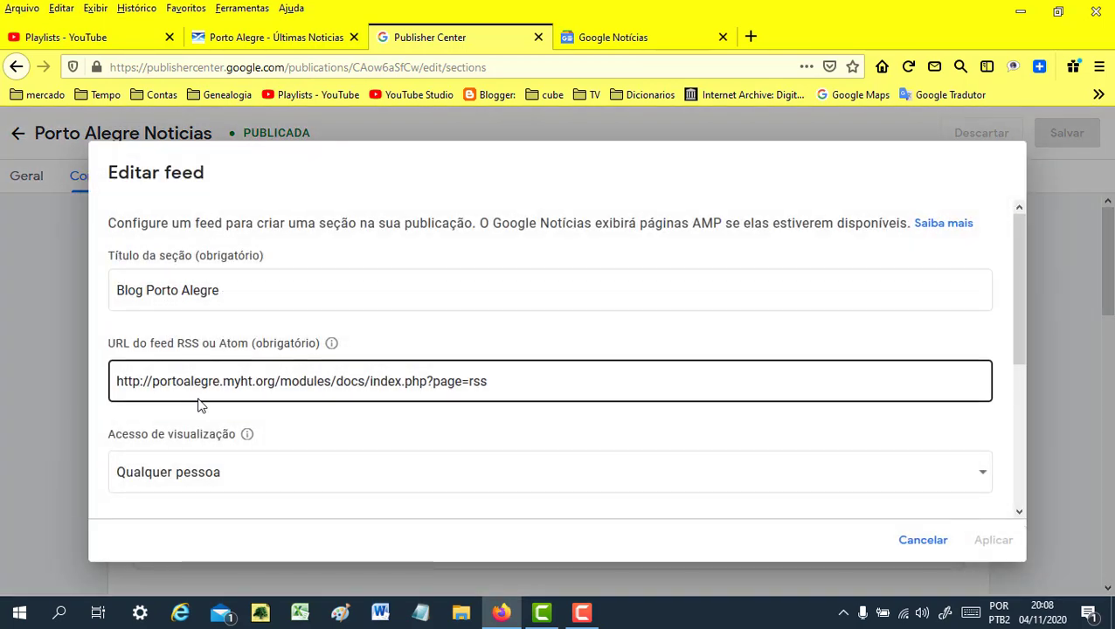
- Switch to Google Notícias and open the Porto Alegre publication from the followed sources
{"action": "left_click", "coordinate": [623, 35]}
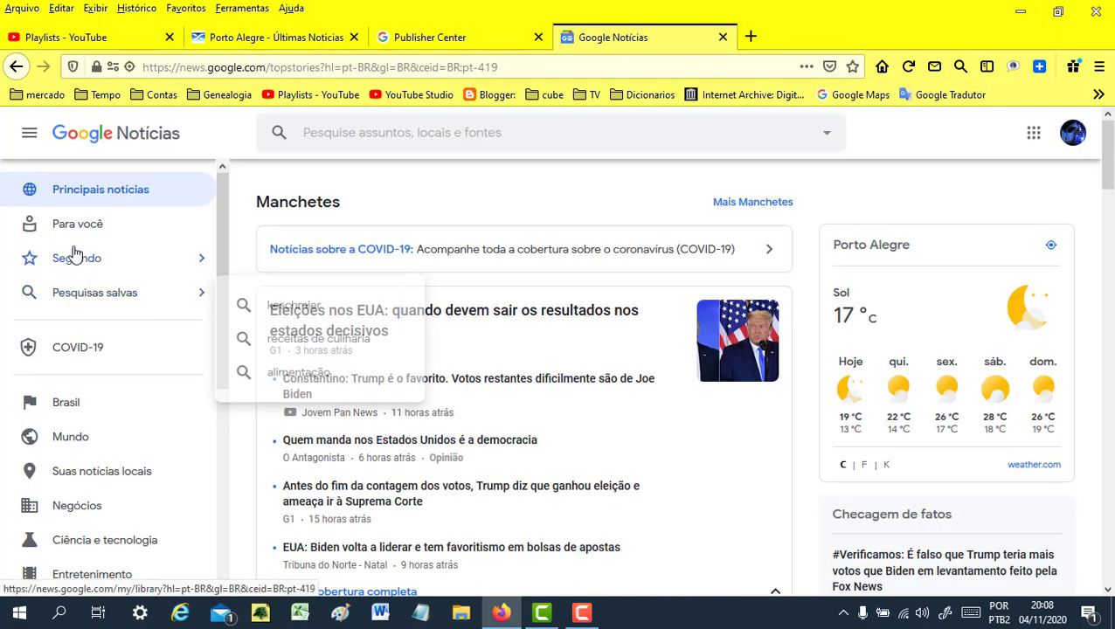
{"action": "mouse_move", "coordinate": [89, 266]}
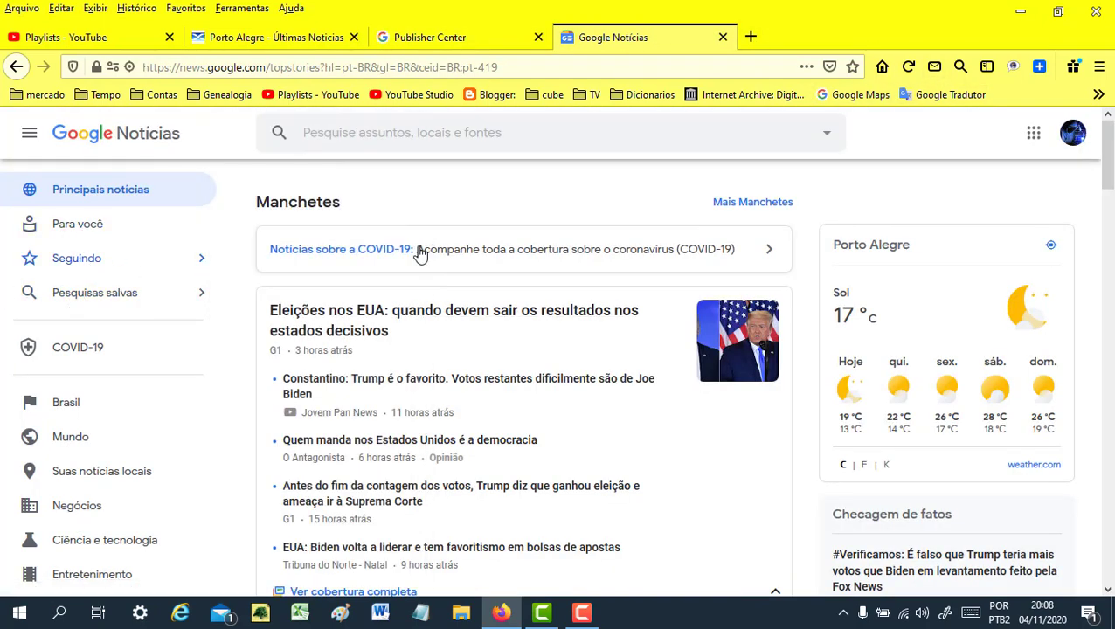
{"action": "mouse_move", "coordinate": [192, 256]}
{"action": "mouse_move", "coordinate": [214, 271]}
{"action": "left_click_drag", "start_coordinate": [414, 220], "coordinate": [422, 389]}
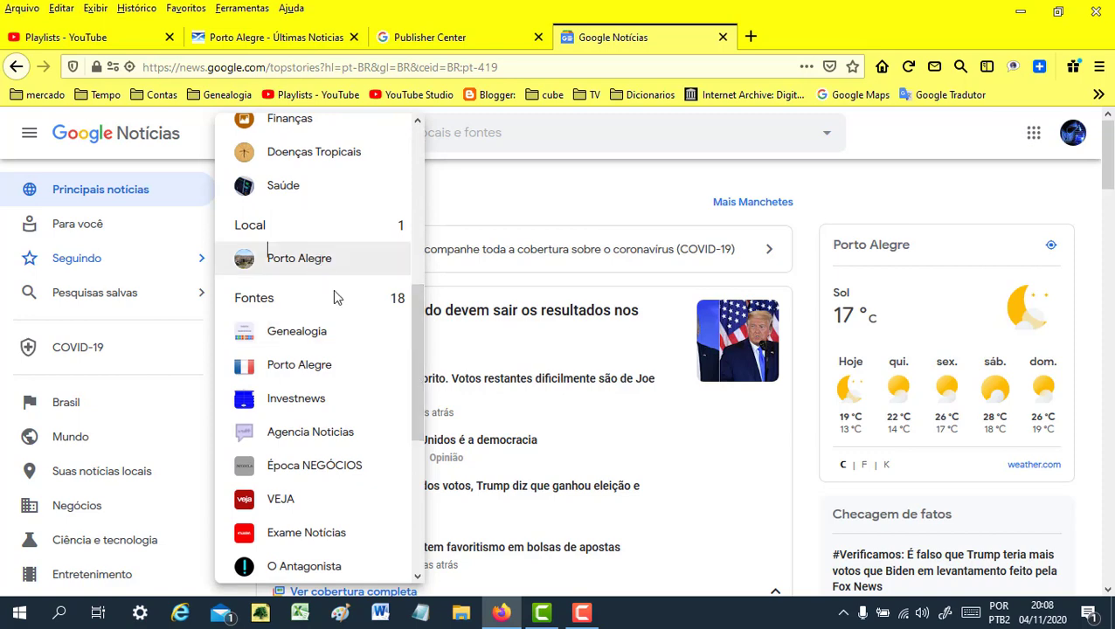
{"action": "left_click", "coordinate": [325, 376]}
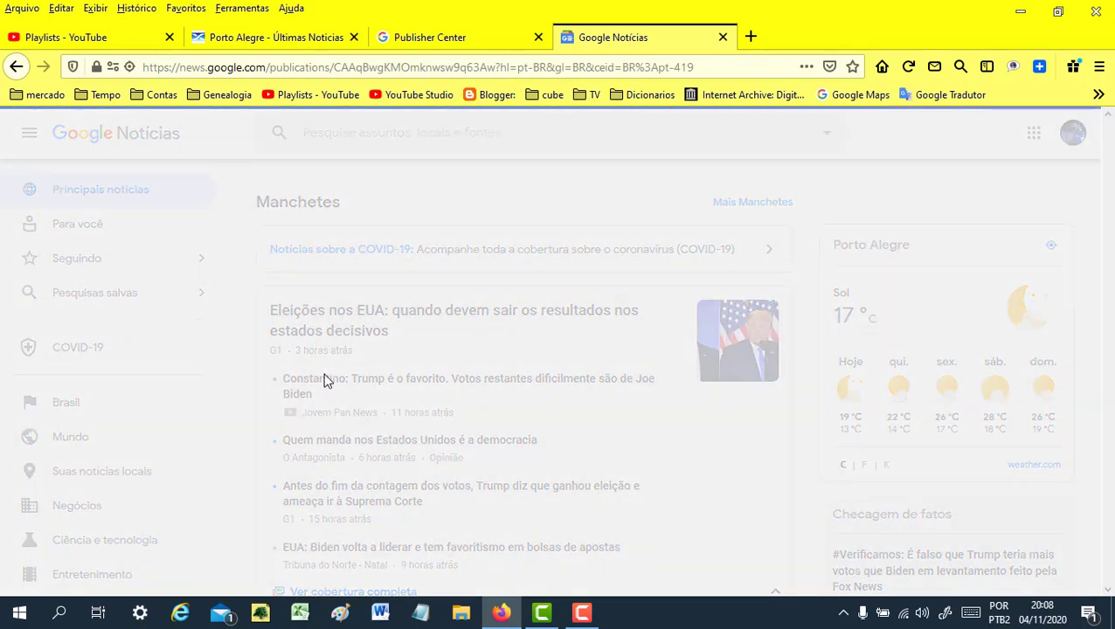
- View the publication's Estudando Línguas e Temas Diversos and Fotos Antigas Porto Alegre sections, and return to Blog Porto Alegre
{"action": "left_click", "coordinate": [529, 295]}
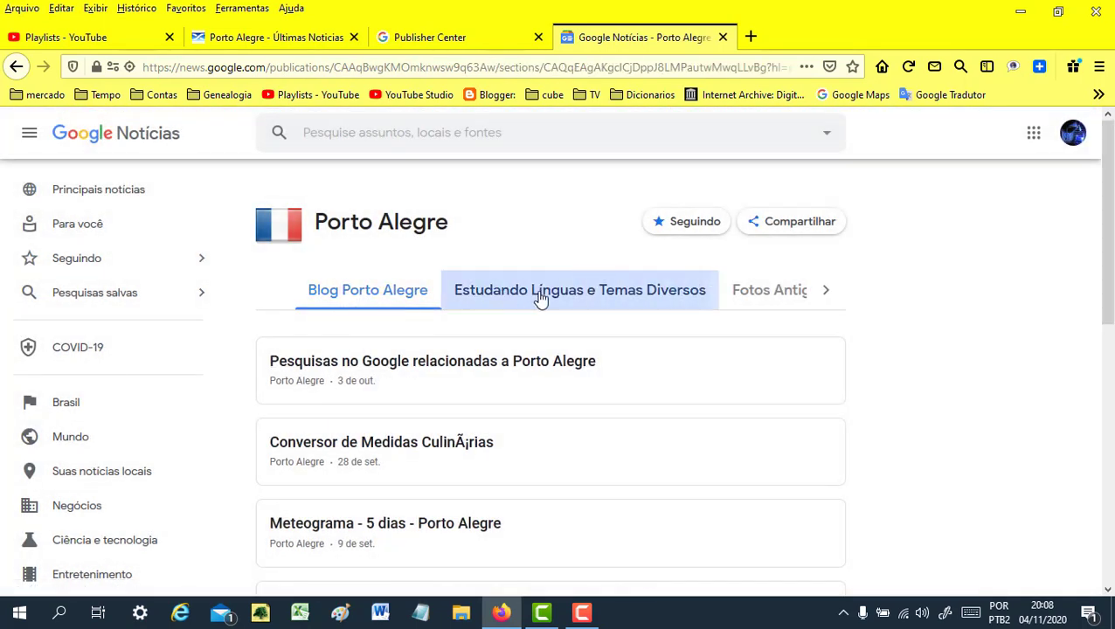
{"action": "left_click", "coordinate": [748, 298]}
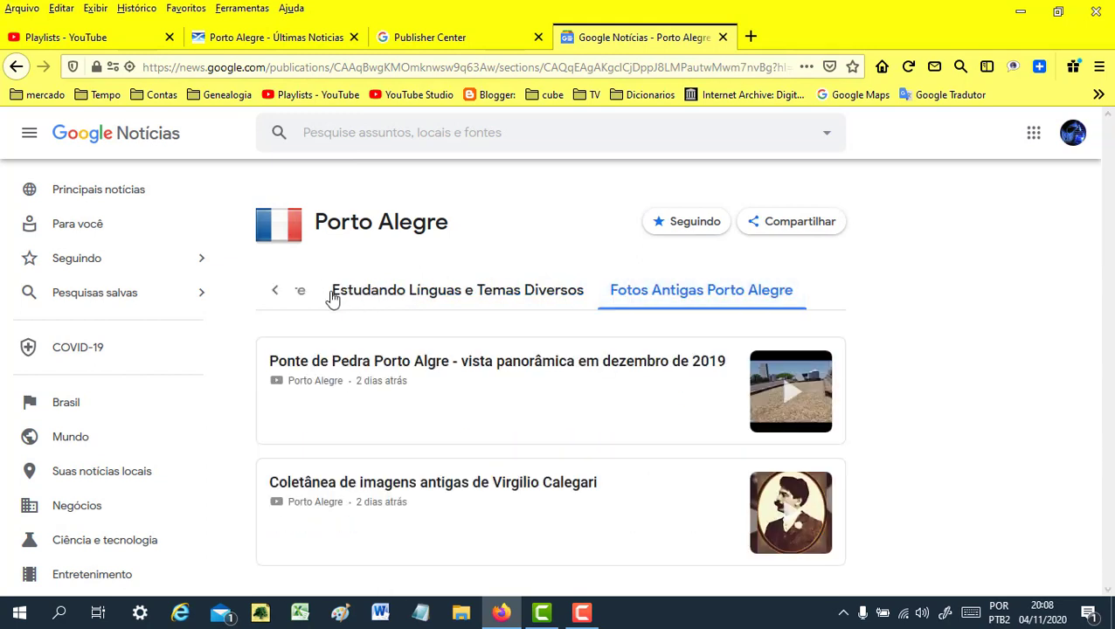
{"action": "left_click", "coordinate": [278, 293]}
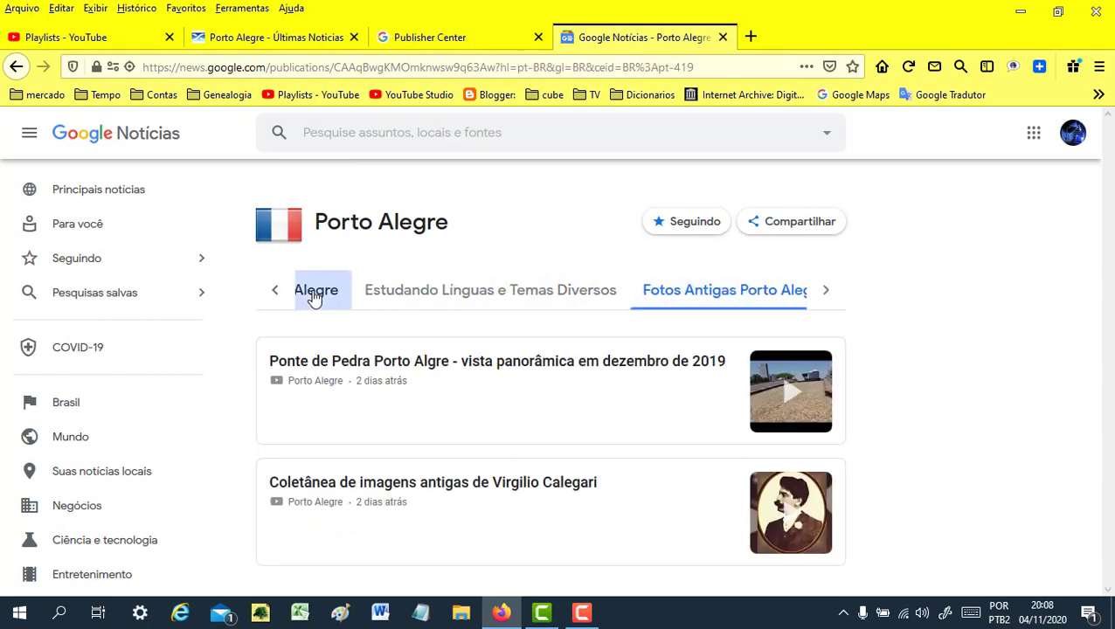
{"action": "left_click", "coordinate": [314, 298]}
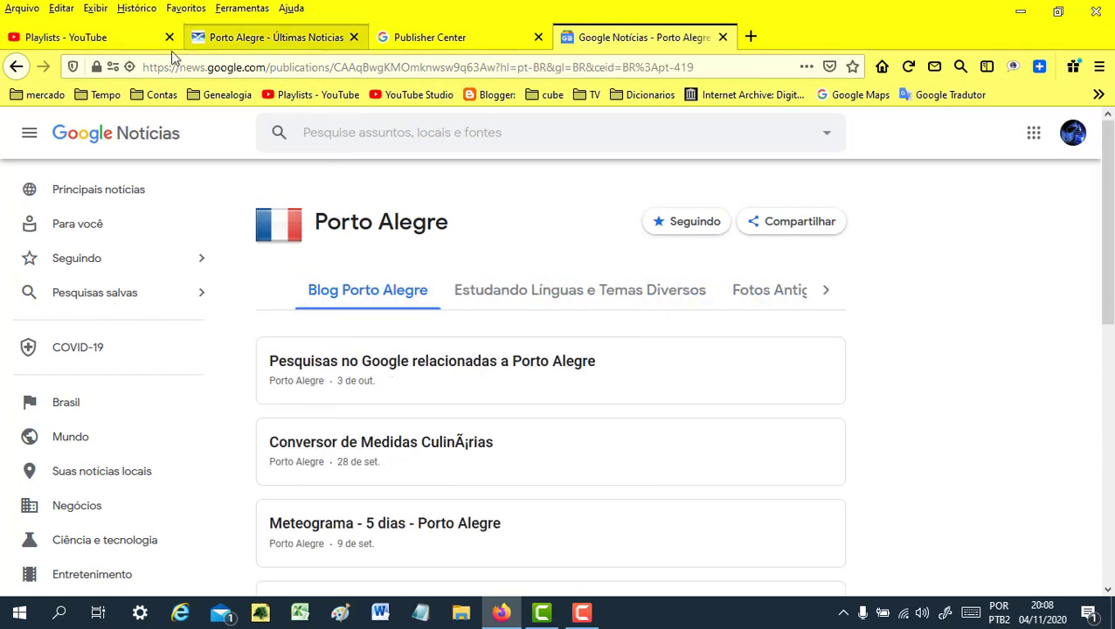
- Switch back to Publisher Center and examine the section title and RSS feed URL in the Blog Porto Alegre feed settings
{"action": "left_click", "coordinate": [449, 39]}
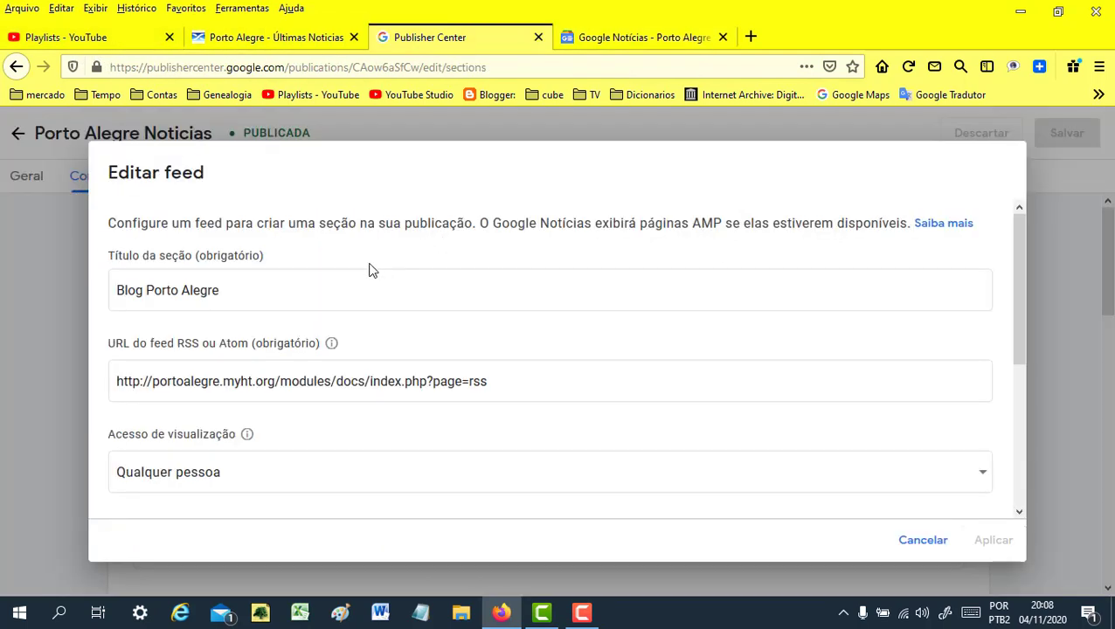
{"action": "left_click", "coordinate": [160, 376]}
{"action": "left_click", "coordinate": [238, 291]}
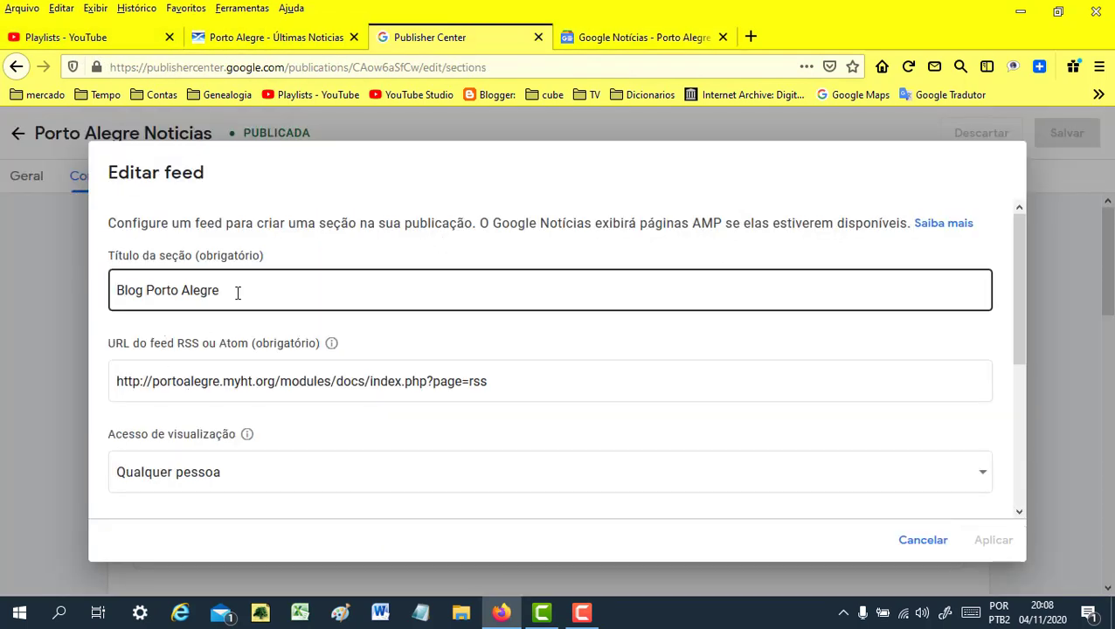
{"action": "left_click", "coordinate": [135, 378]}
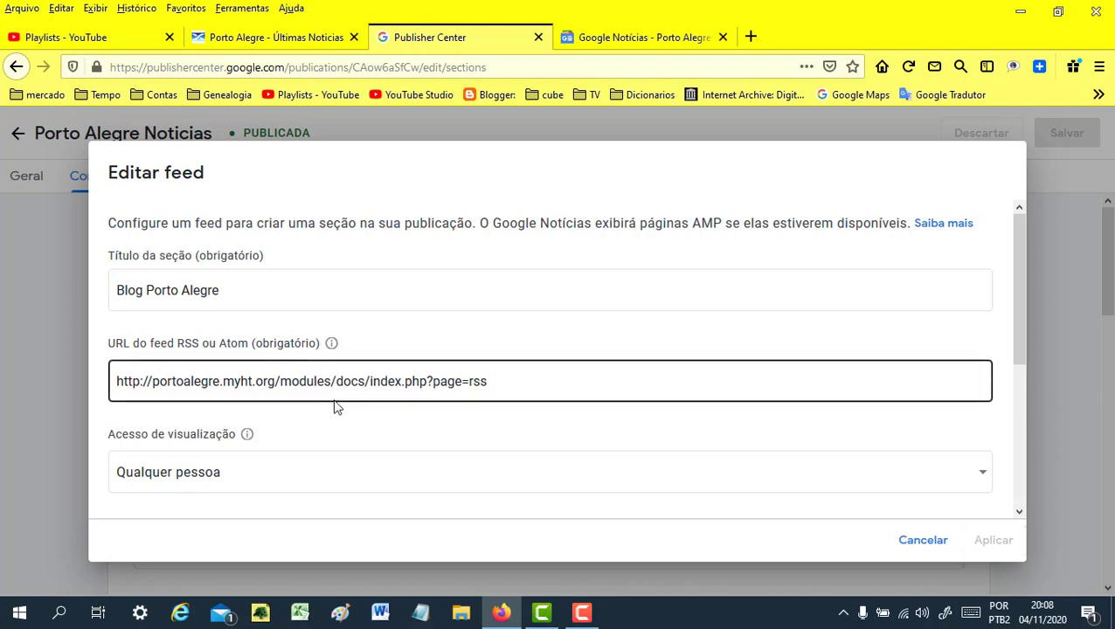
{"action": "left_click", "coordinate": [106, 386]}
{"action": "left_click", "coordinate": [117, 385]}
{"action": "left_click", "coordinate": [411, 413]}
{"action": "left_click", "coordinate": [498, 399]}
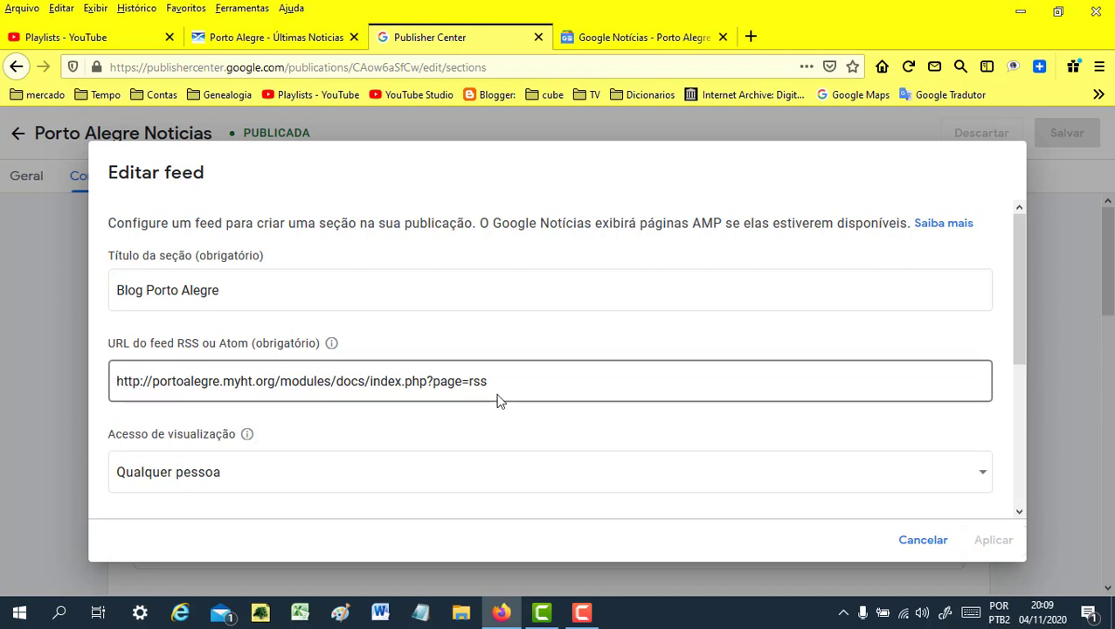
- Switch to the Porto Alegre news site and open the Blog Porto Alegre page from its main menu
{"action": "left_click", "coordinate": [282, 40]}
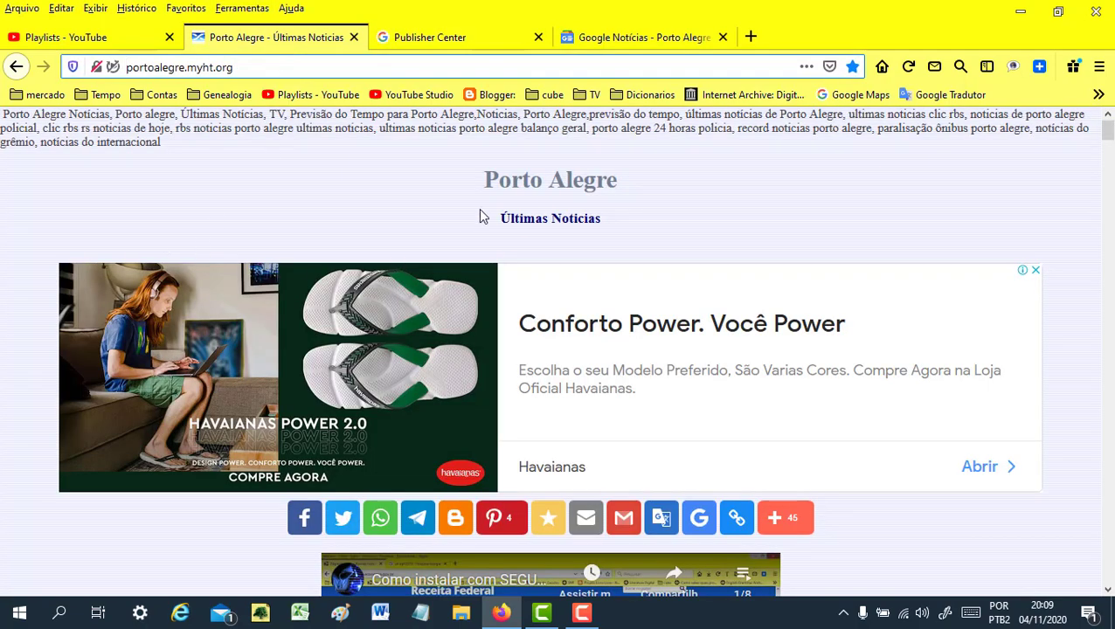
{"action": "left_click", "coordinate": [540, 185]}
{"action": "scroll", "coordinate": [121, 293], "scroll_direction": "down", "scroll_amount": 5}
{"action": "scroll", "coordinate": [120, 293], "scroll_direction": "down", "scroll_amount": 12}
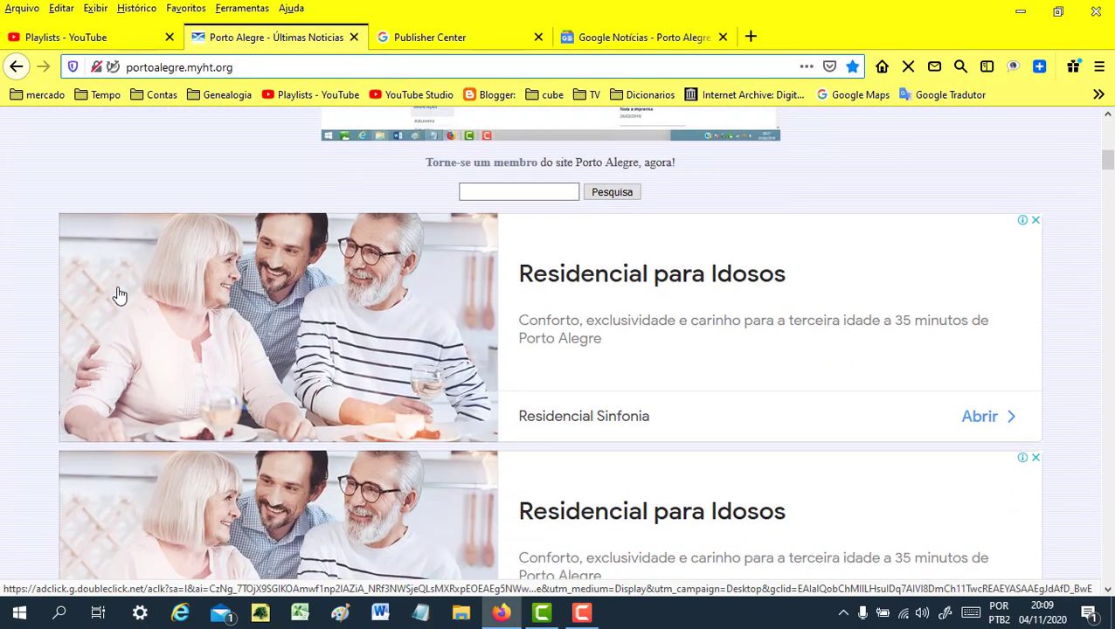
{"action": "scroll", "coordinate": [117, 300], "scroll_direction": "down", "scroll_amount": 5}
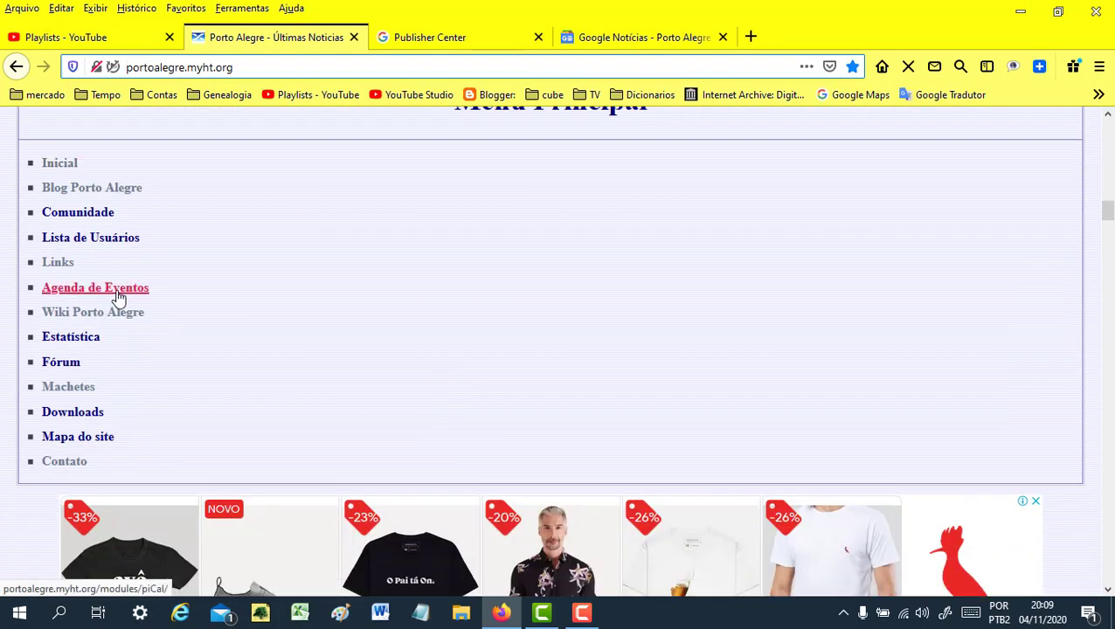
{"action": "left_click", "coordinate": [98, 189]}
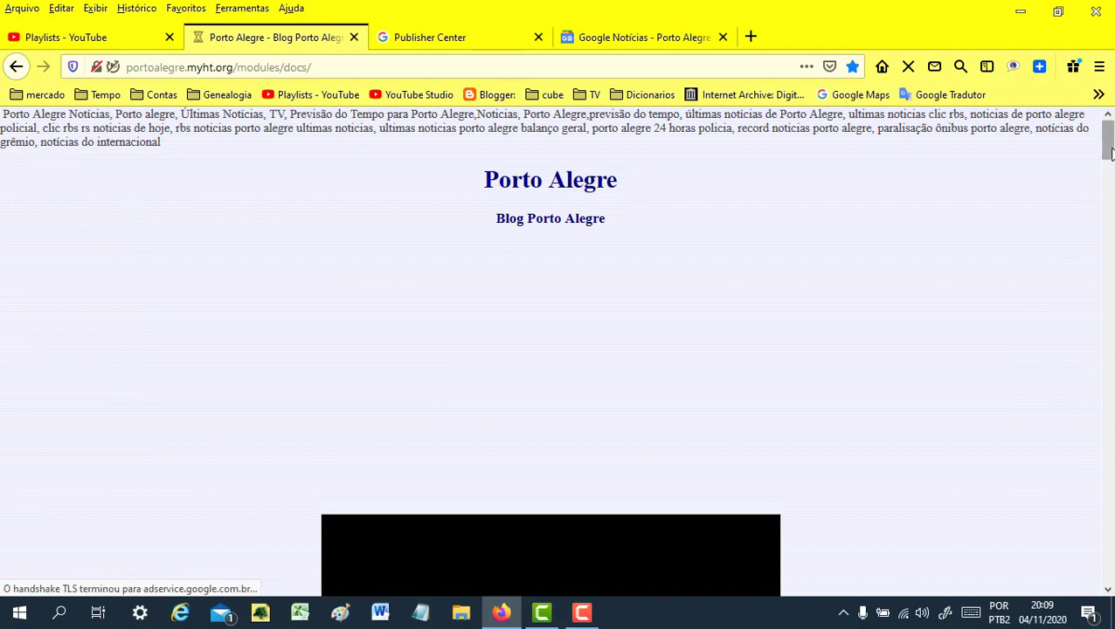
- Browse the blog's article categories and copy the link of the general RSS feed above the TOP heading
{"action": "left_click_drag", "start_coordinate": [1110, 145], "coordinate": [1112, 492]}
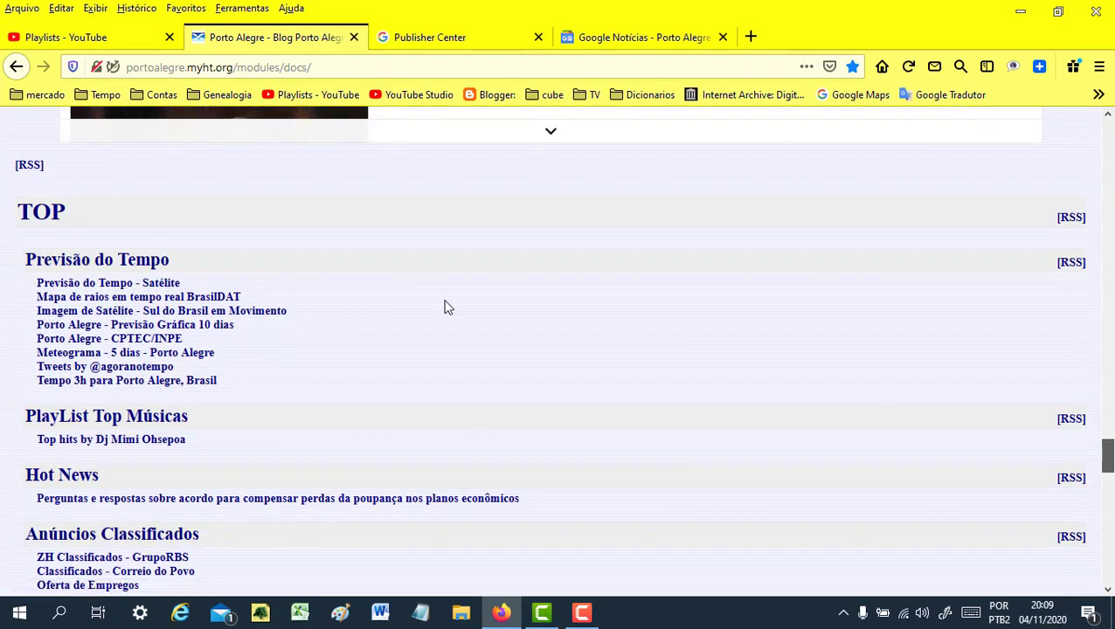
{"action": "scroll", "coordinate": [98, 419], "scroll_direction": "down", "scroll_amount": 6}
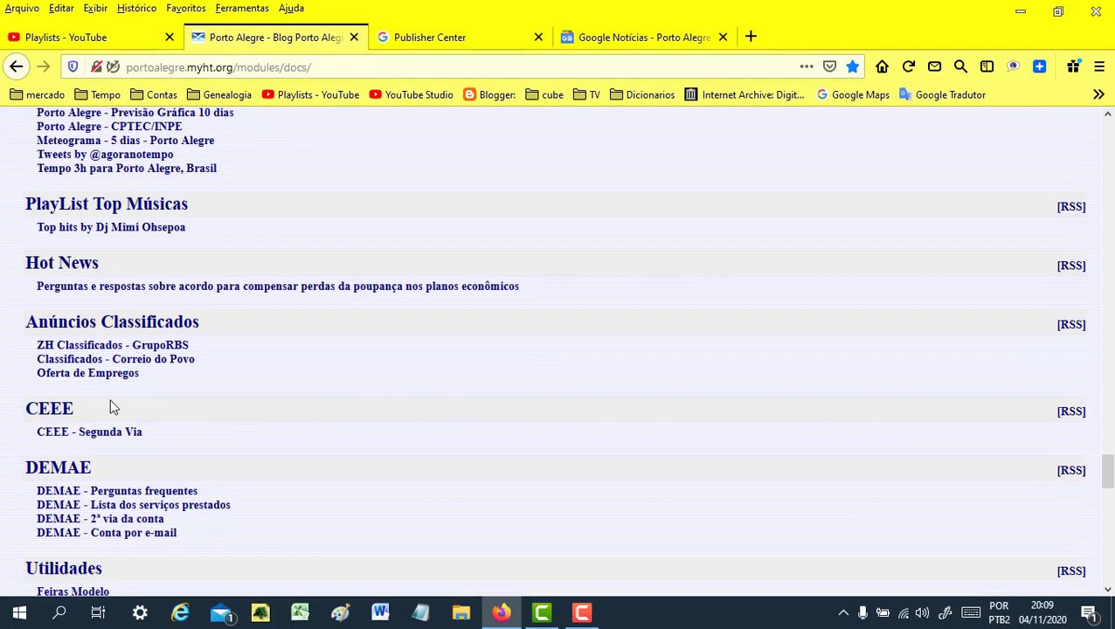
{"action": "scroll", "coordinate": [98, 390], "scroll_direction": "down", "scroll_amount": 2}
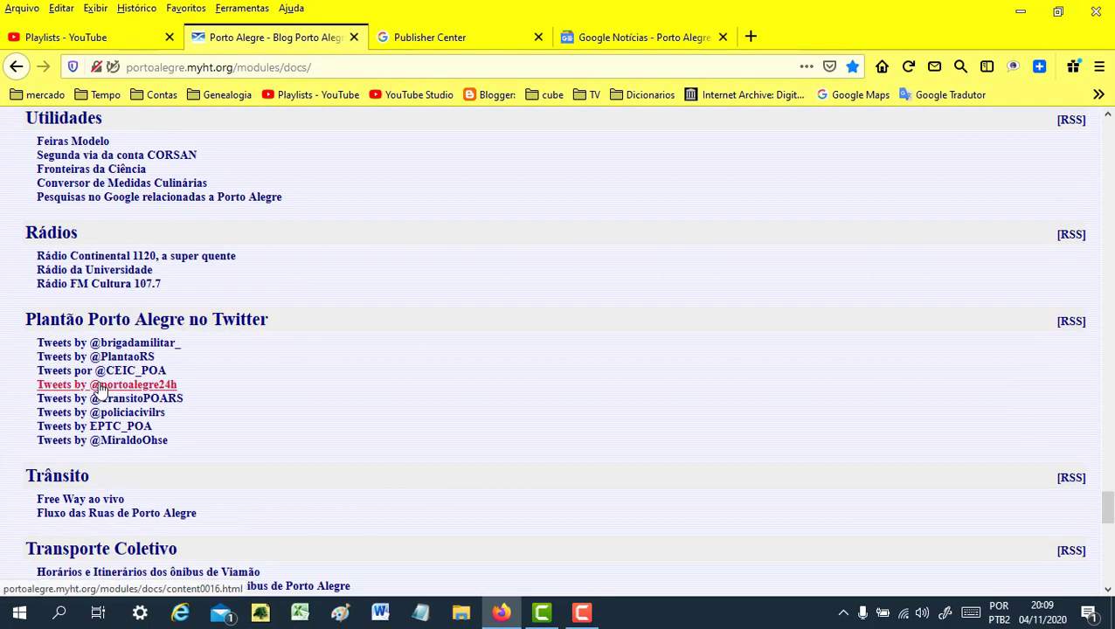
{"action": "scroll", "coordinate": [52, 349], "scroll_direction": "up", "scroll_amount": 10}
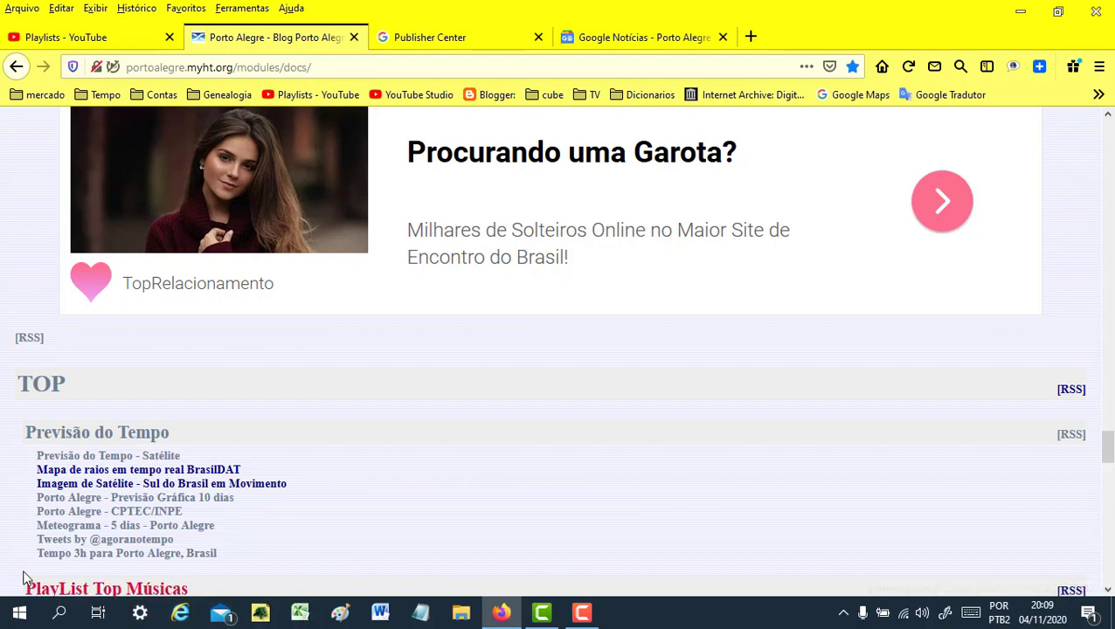
{"action": "right_click", "coordinate": [38, 347]}
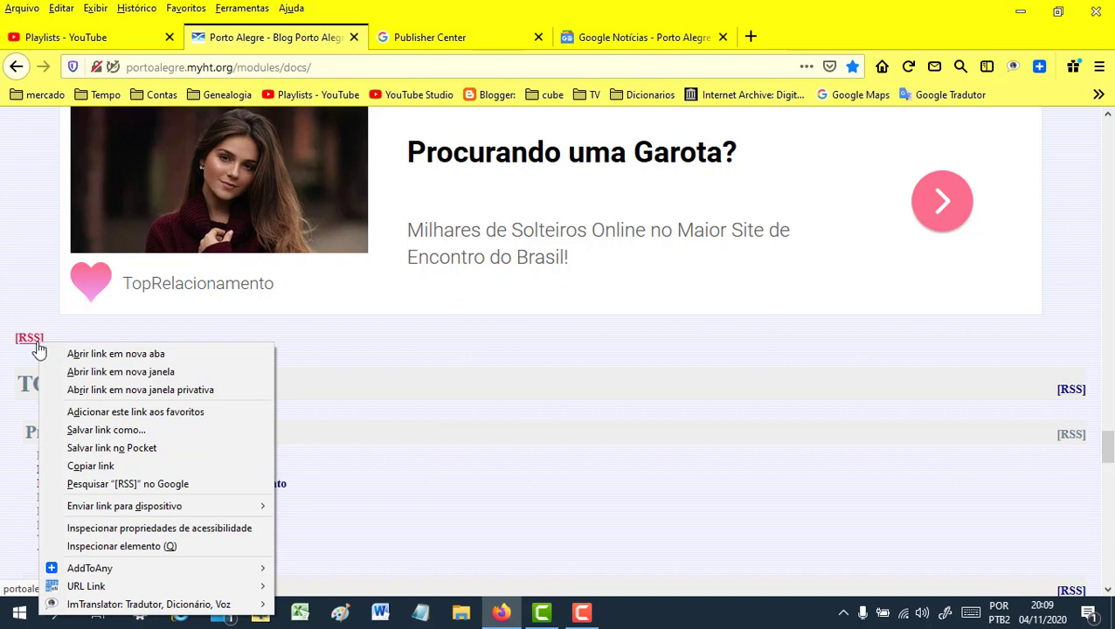
{"action": "left_click", "coordinate": [112, 466]}
- Return to Publisher Center and select the whole RSS feed URL of the Blog Porto Alegre section to check it, clearing the selection again
{"action": "left_click", "coordinate": [448, 37]}
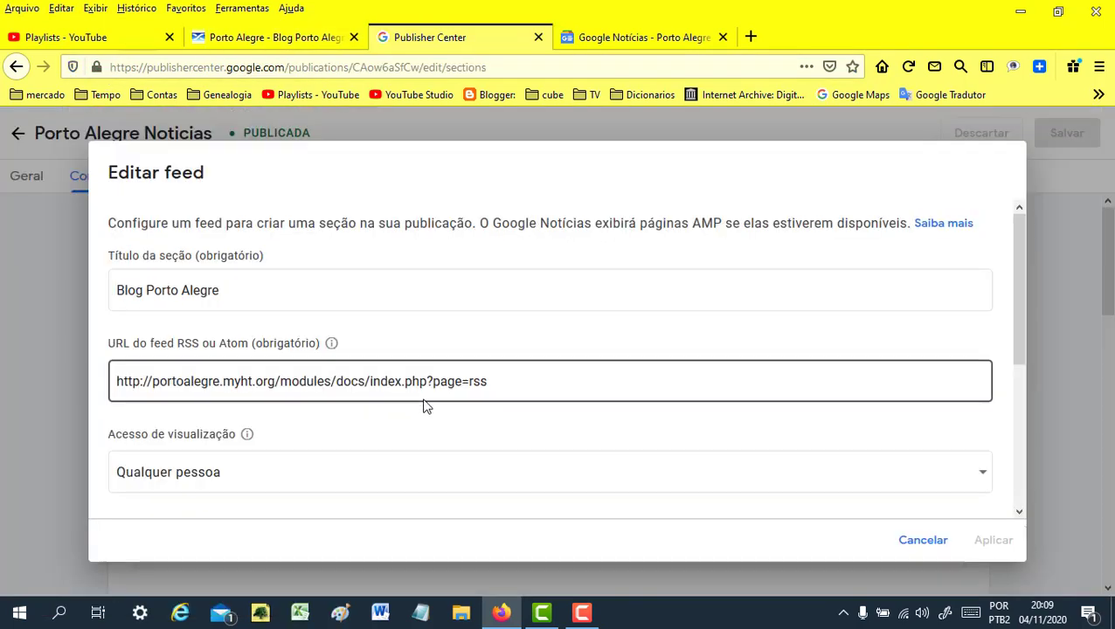
{"action": "left_click_drag", "start_coordinate": [517, 379], "coordinate": [118, 385]}
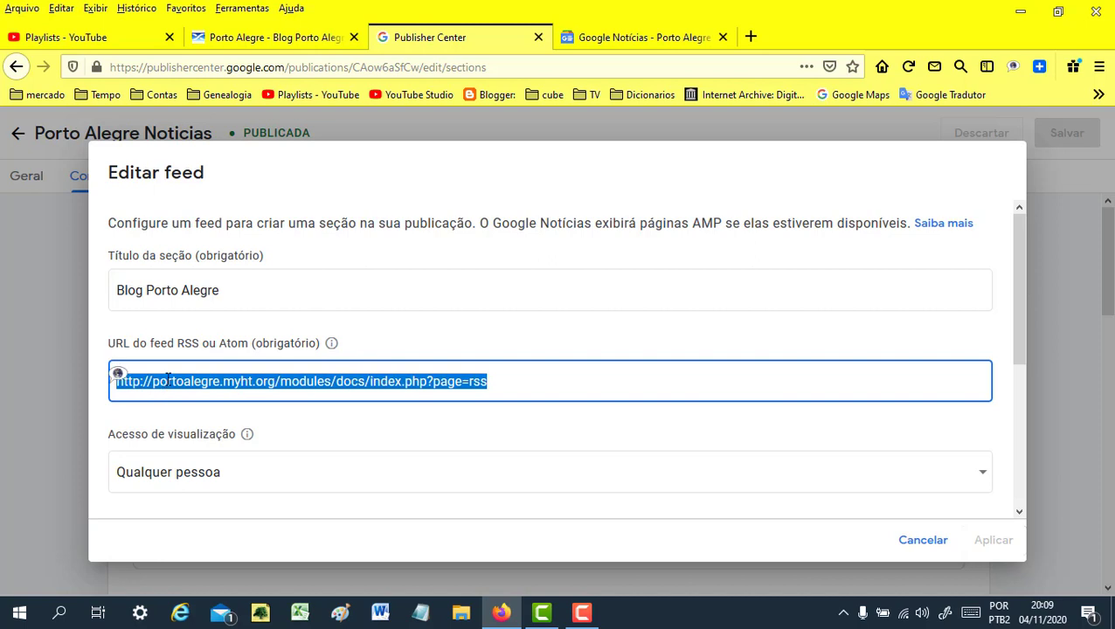
{"action": "left_click", "coordinate": [541, 381]}
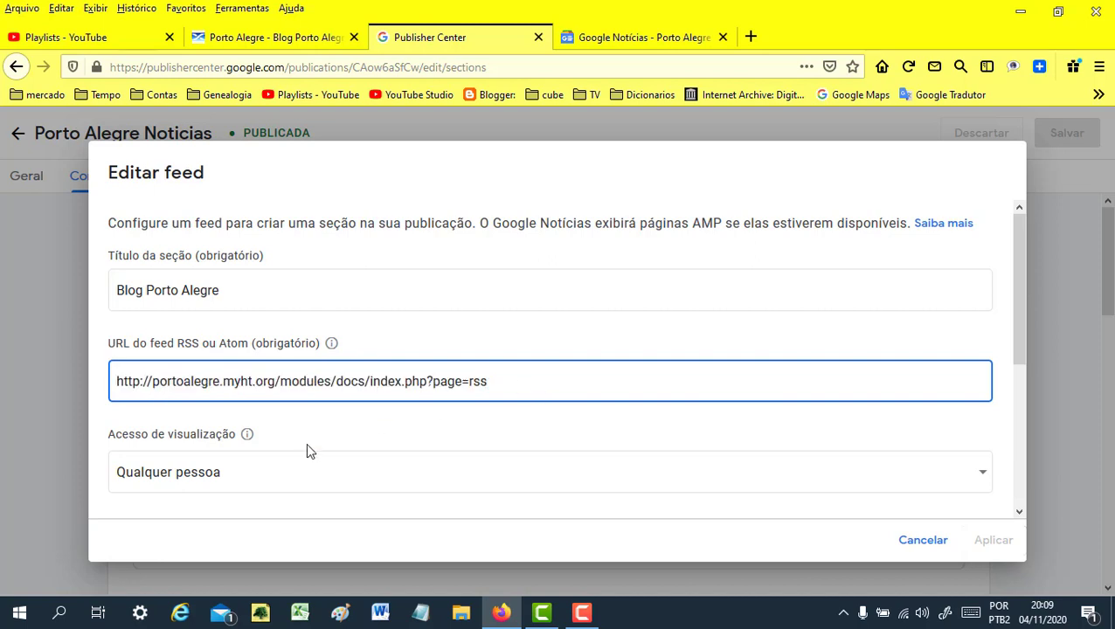